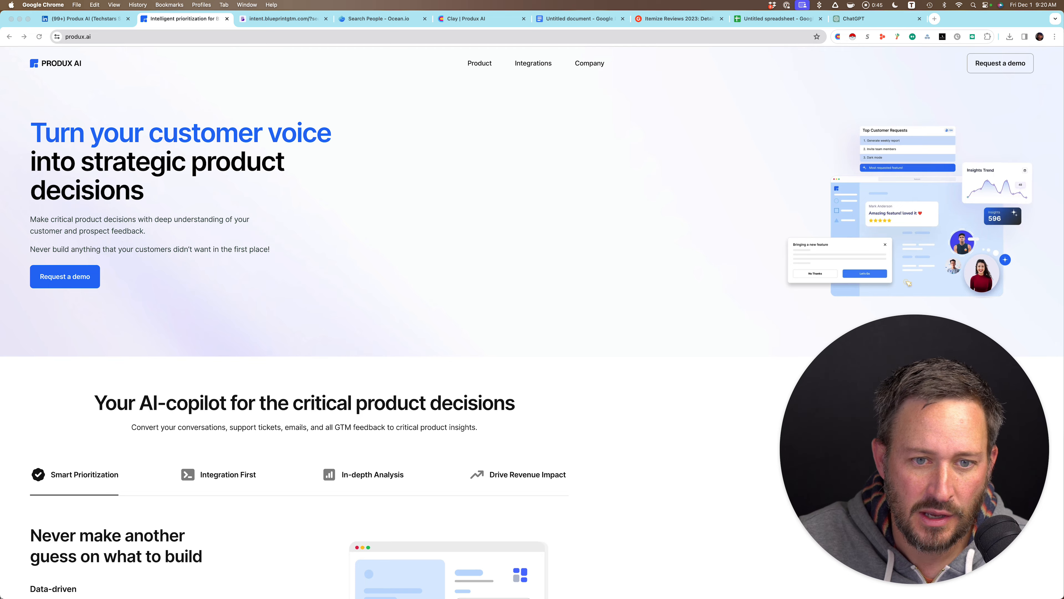
# - Review the Blueprint job search's description keywords, job seniority options and included company description keywords, and skim the matching job postings
pyautogui.hotkey('ctrl', 'Tab')
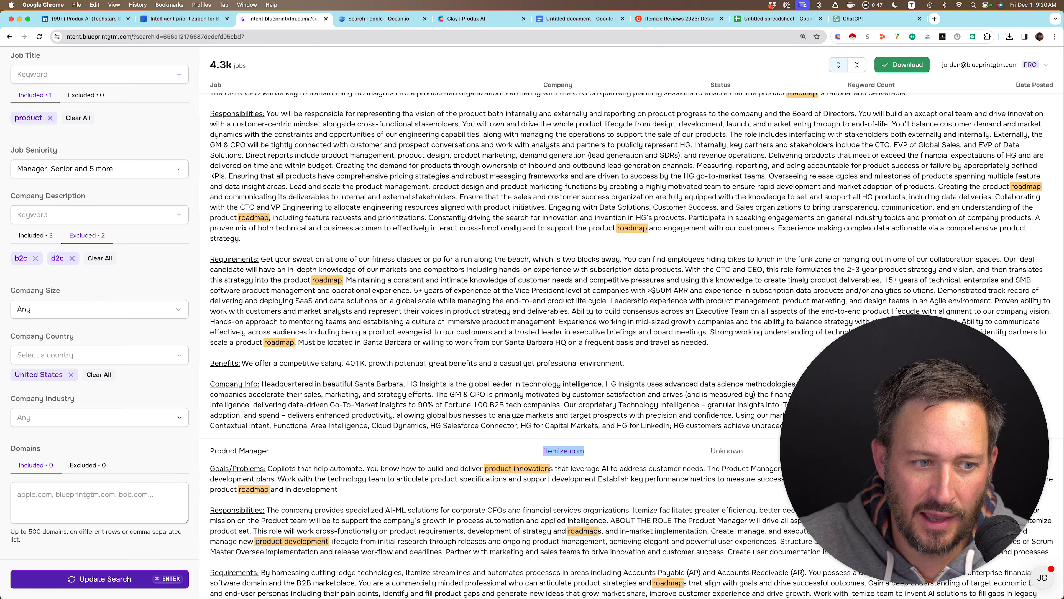
pyautogui.scroll(15, 100, 302)
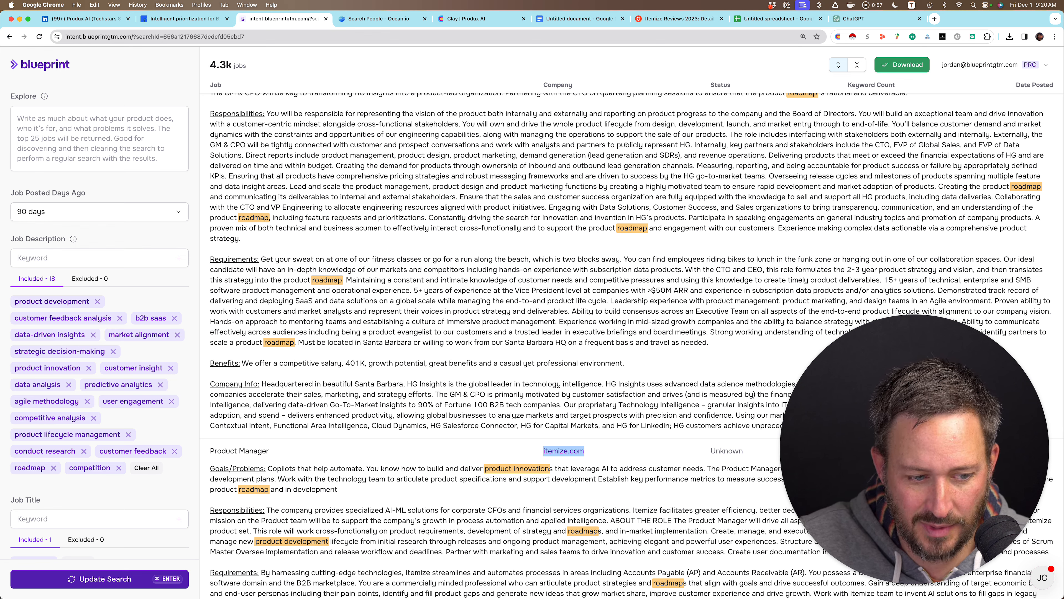
pyautogui.scroll(-5, 100, 336)
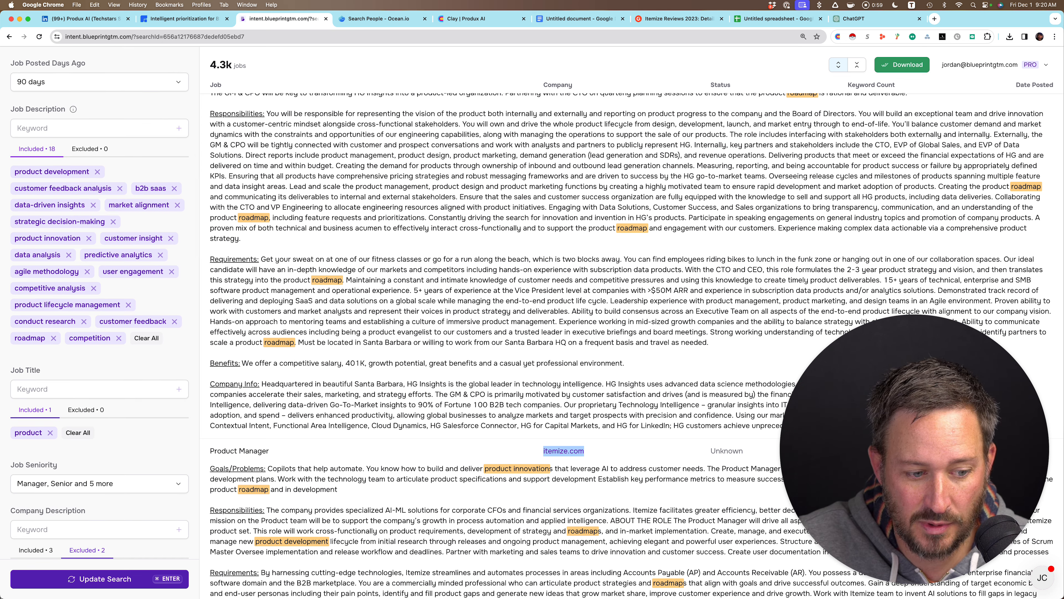
pyautogui.scroll(-7, 99, 294)
pyautogui.click(99, 289)
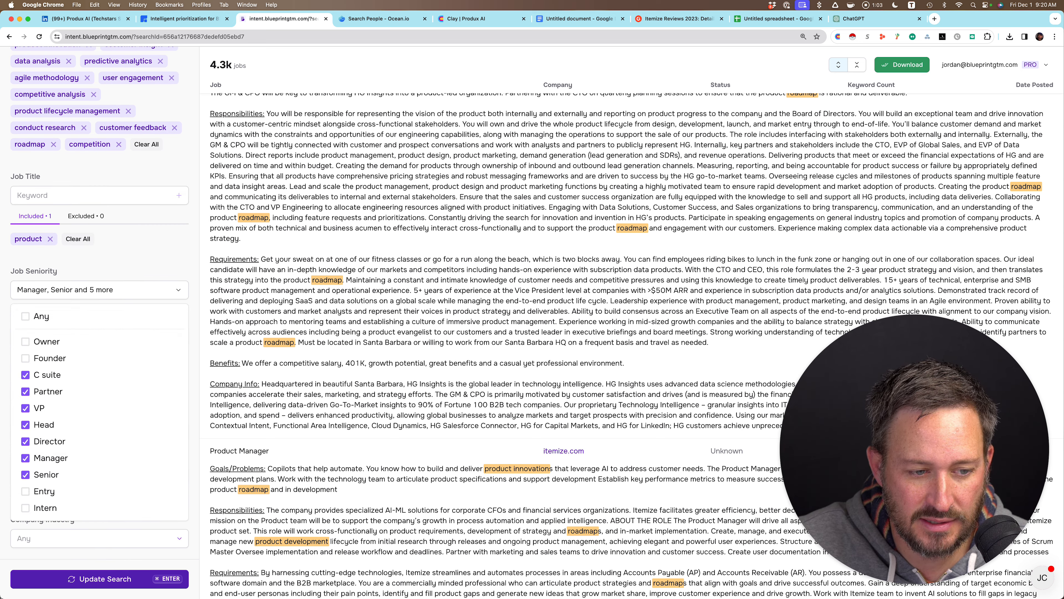
pyautogui.press('Escape')
pyautogui.scroll(-6, 99, 314)
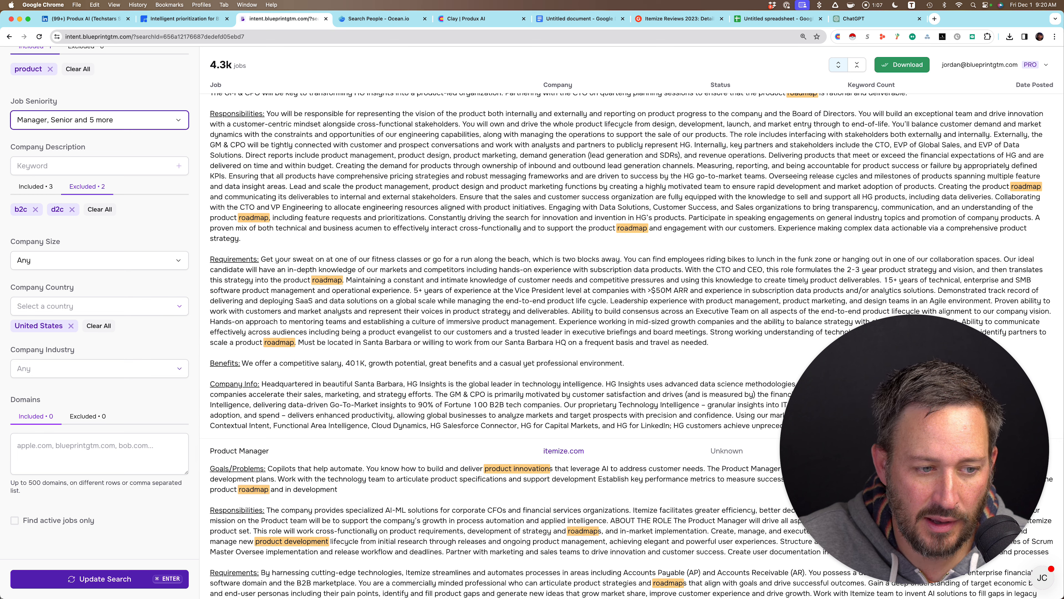
pyautogui.click(35, 186)
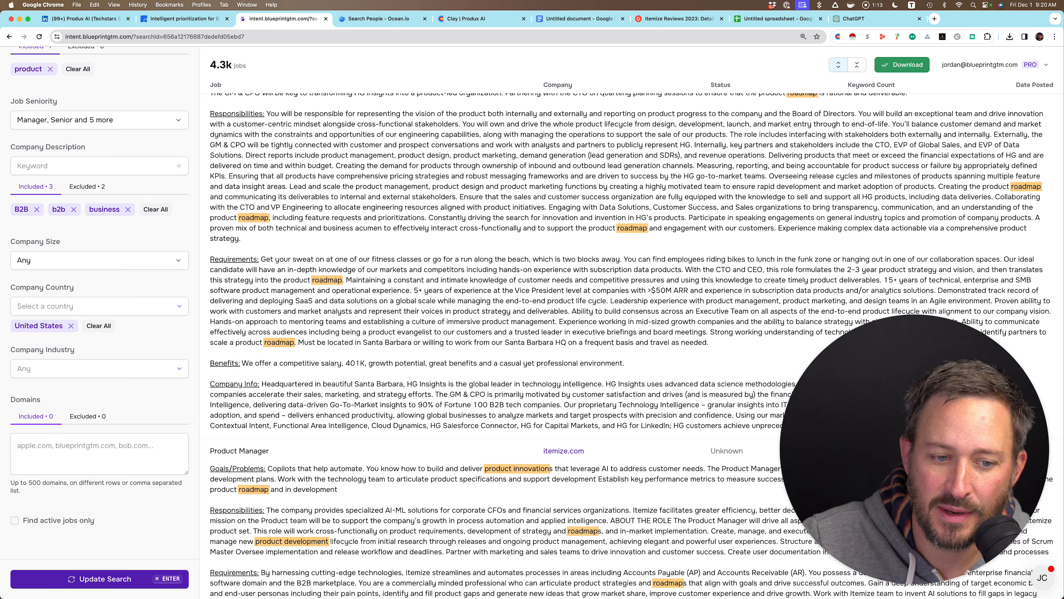
pyautogui.scroll(8, 628, 336)
pyautogui.scroll(10, 629, 335)
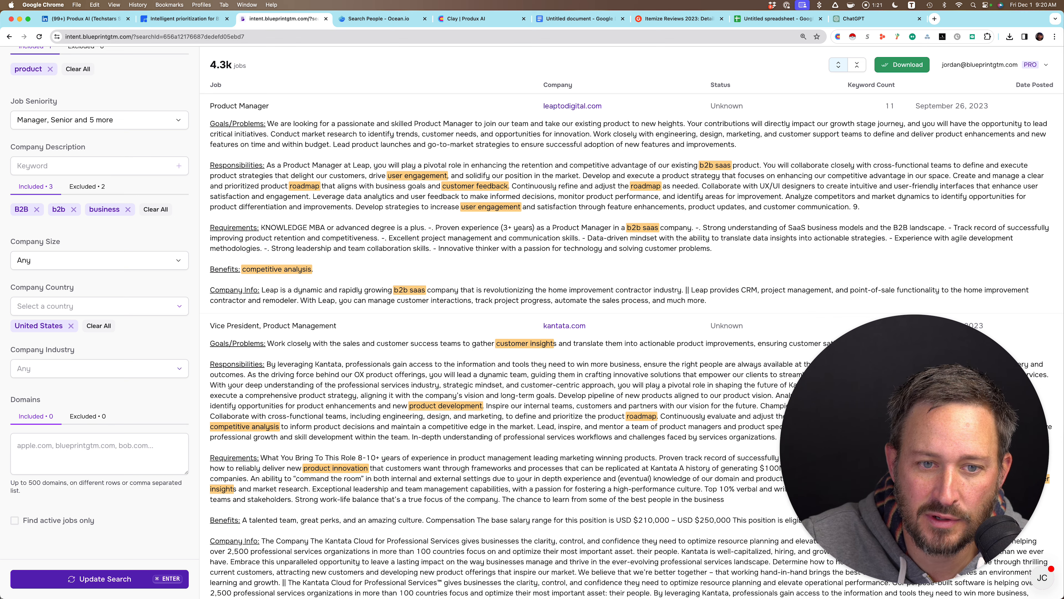
# - Move the spreadsheet's browser tab next to the Blueprint one and go to the last domain in the Companies sheet
pyautogui.moveTo(775, 19); pyautogui.dragTo(383, 19)
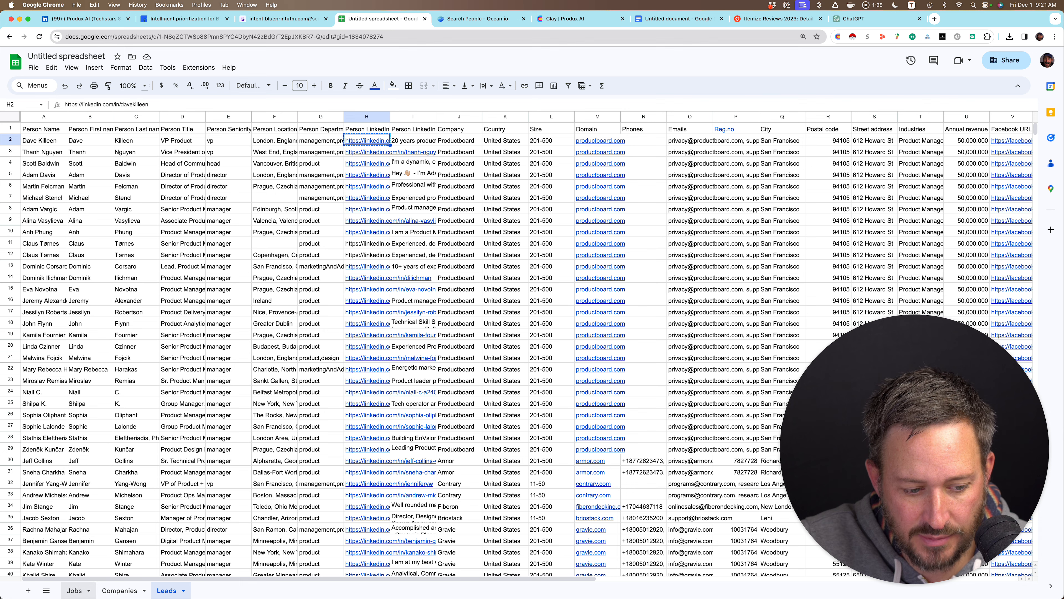
pyautogui.click(120, 590)
pyautogui.press('Left')
pyautogui.press('Left')
pyautogui.press('Left')
pyautogui.press('Left')
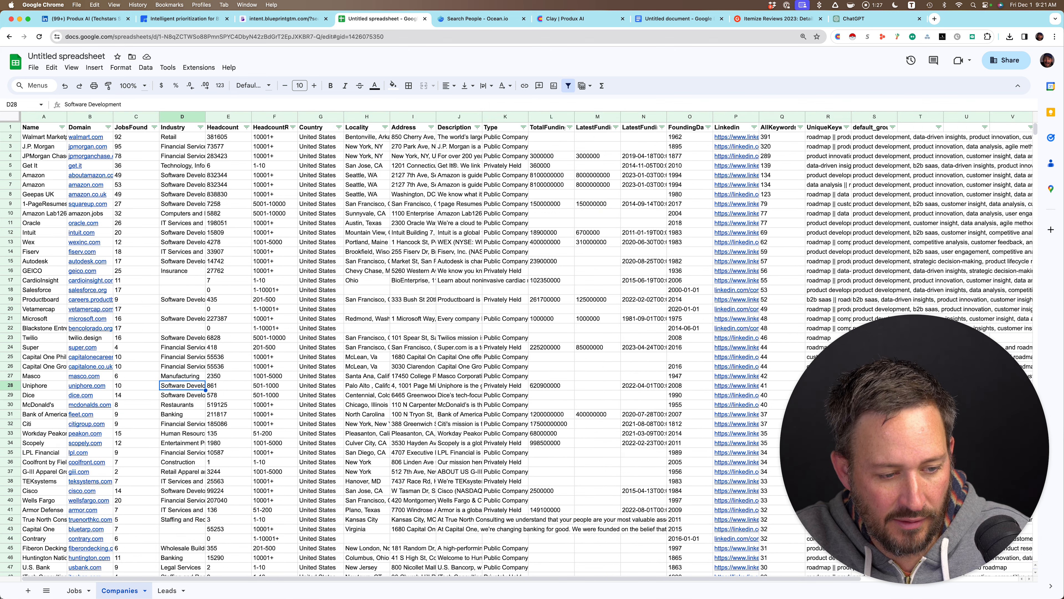
pyautogui.press('Right')
pyautogui.hotkey('ctrl', 'Down')
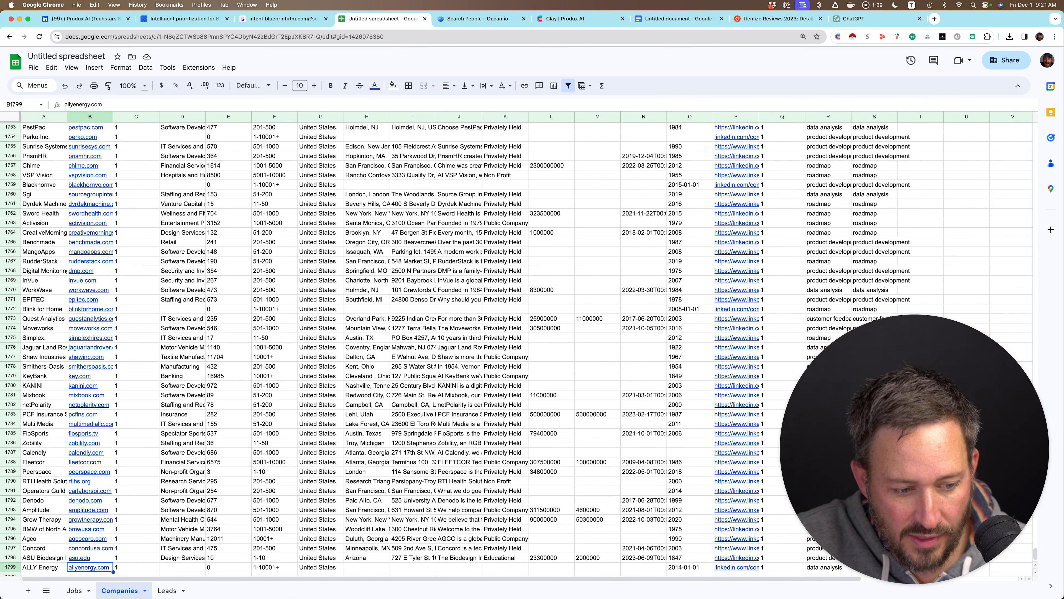
# - Go to the last filled row of the Jobs sheet to check how far the job list extends
pyautogui.click(74, 590)
pyautogui.click(182, 415)
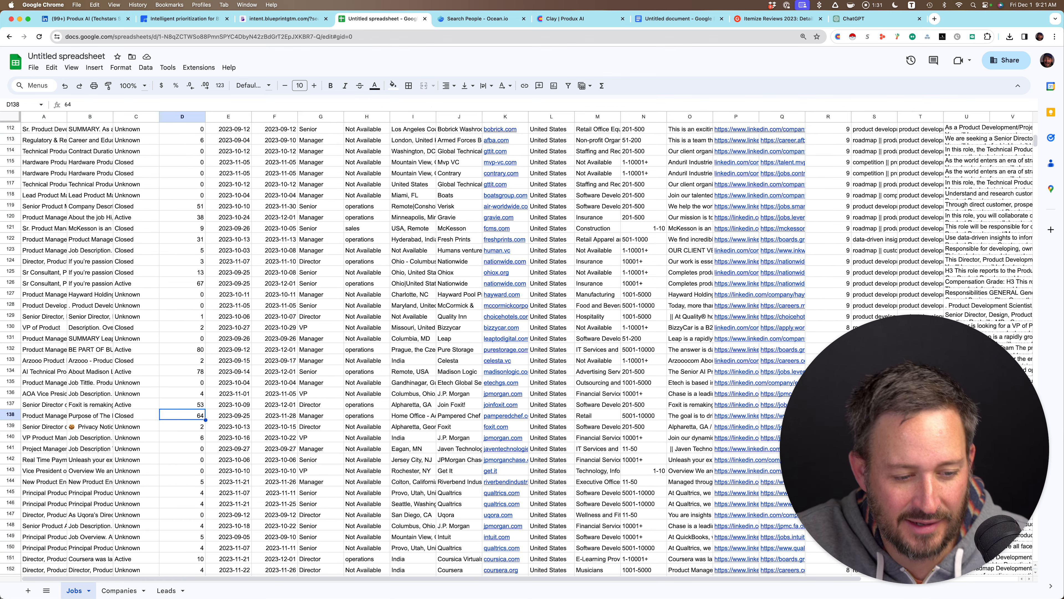
pyautogui.press('Left')
pyautogui.press('Left')
pyautogui.press('Left')
pyautogui.hotkey('ctrl', 'Down')
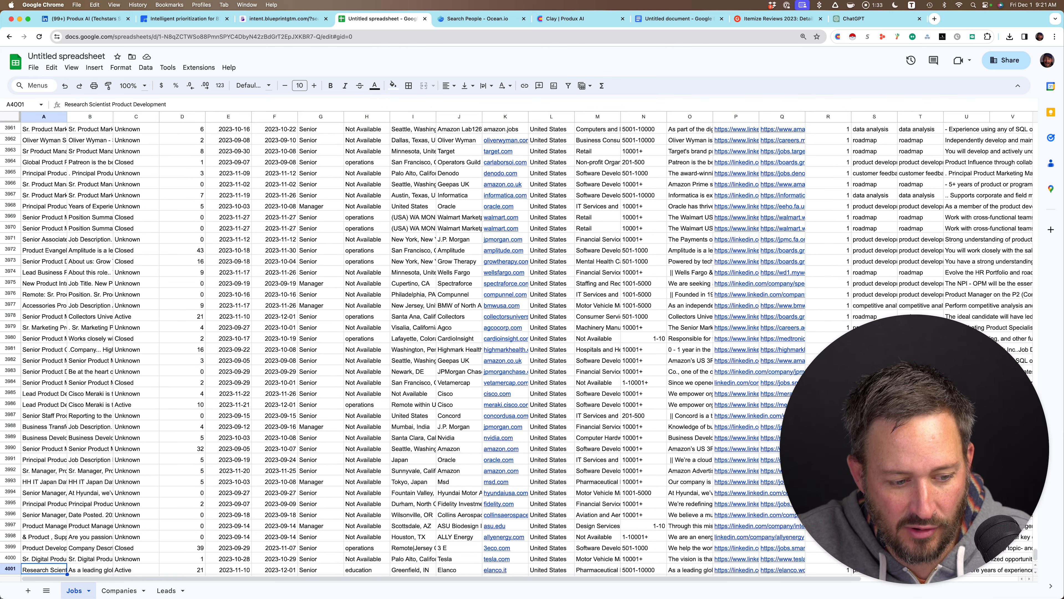
pyautogui.scroll(-1, 517, 352)
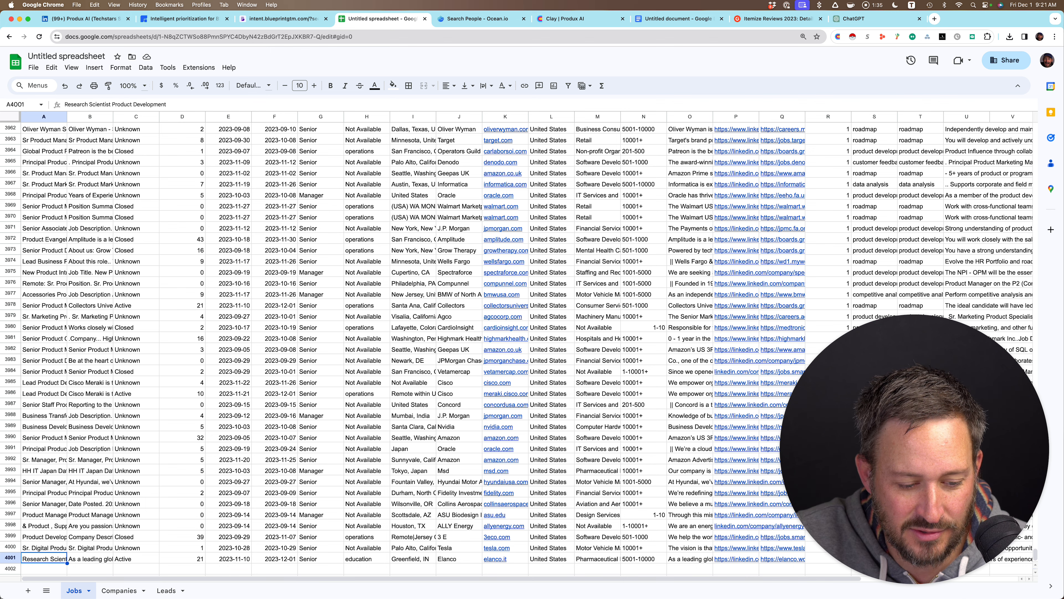
# - Switch to Ocean.io, close its notifications to view the contact search, and look over the Produx AI table in Clay
pyautogui.hotkey('ctrl', 'Tab')
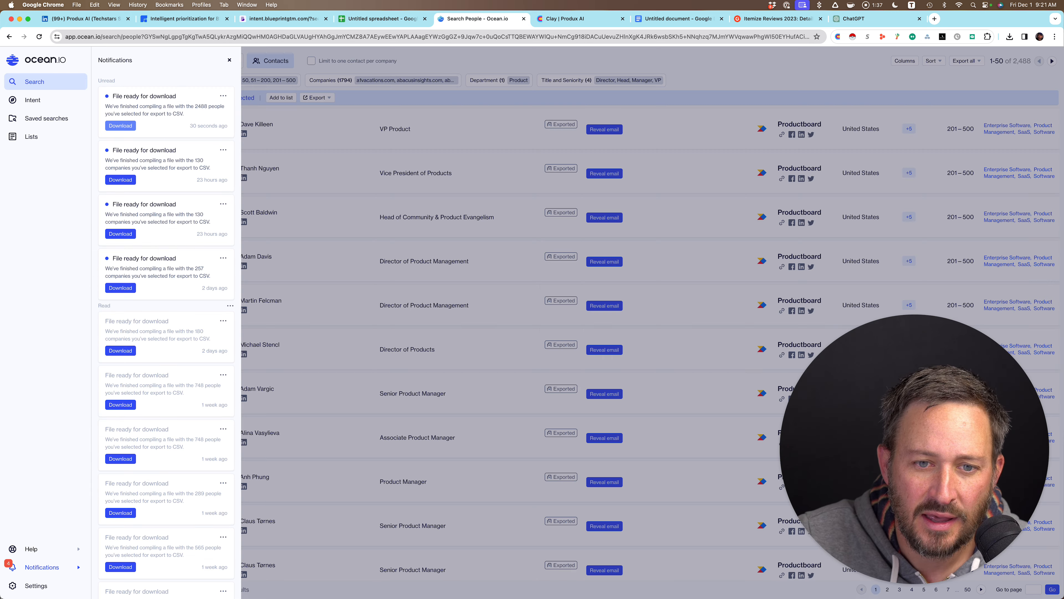
pyautogui.click(229, 60)
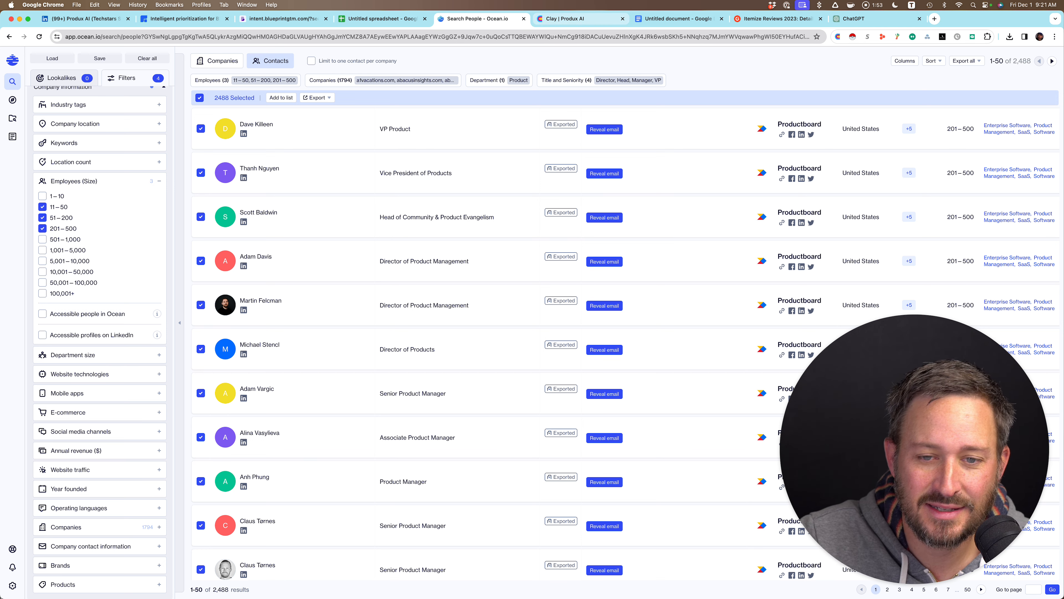
pyautogui.click(564, 18)
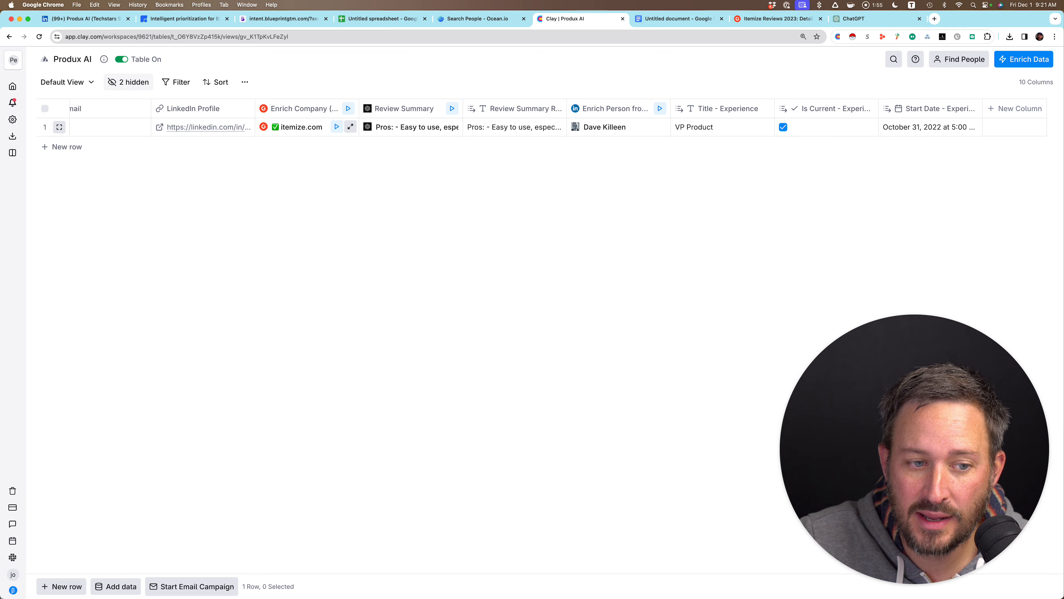
pyautogui.hscroll(-5, 533, 126)
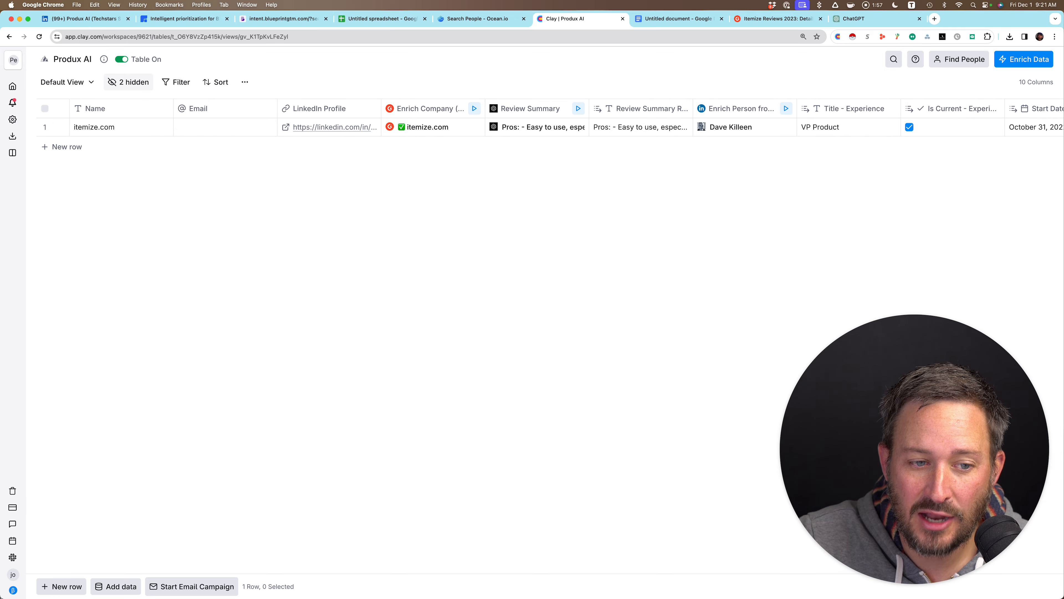
# - Switch back to the spreadsheet and rename it "[BlueprintGTM.com] Produx AI"
pyautogui.click(383, 18)
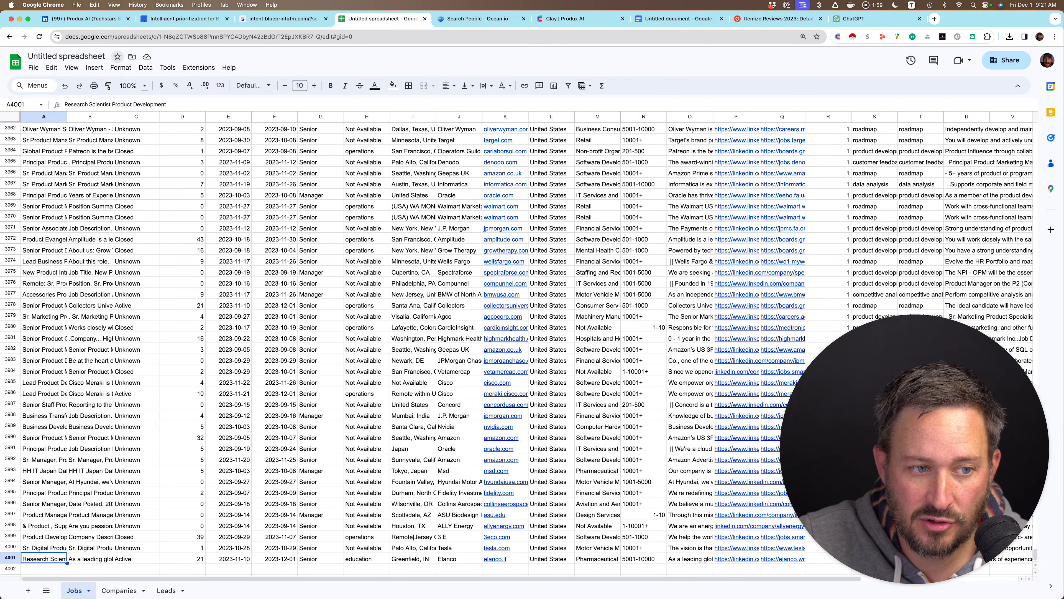
pyautogui.click(66, 57)
pyautogui.write('P')
pyautogui.press('BackSpace')
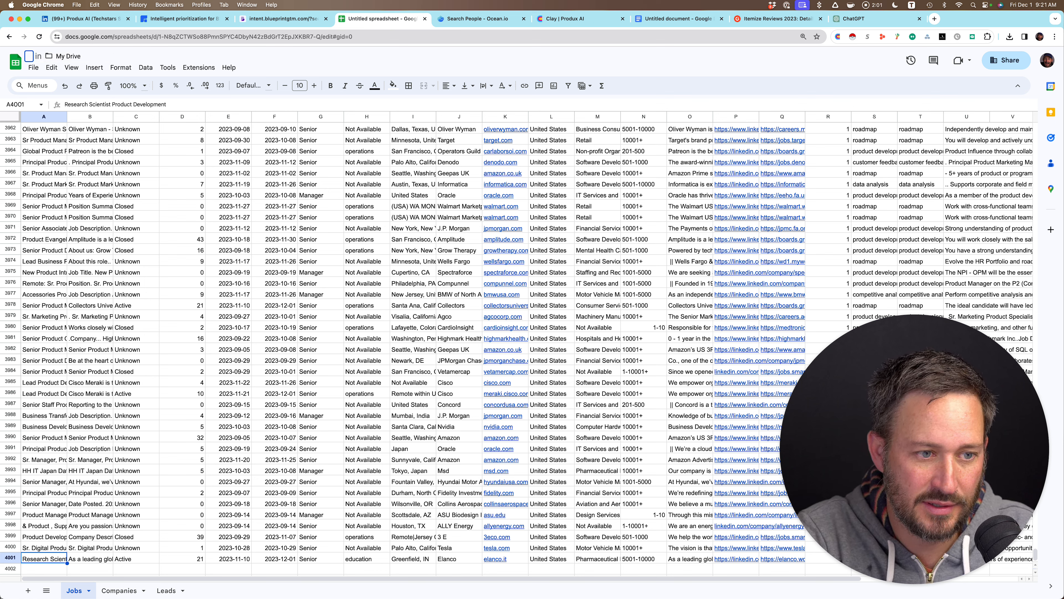
pyautogui.write('[BlueprintG')
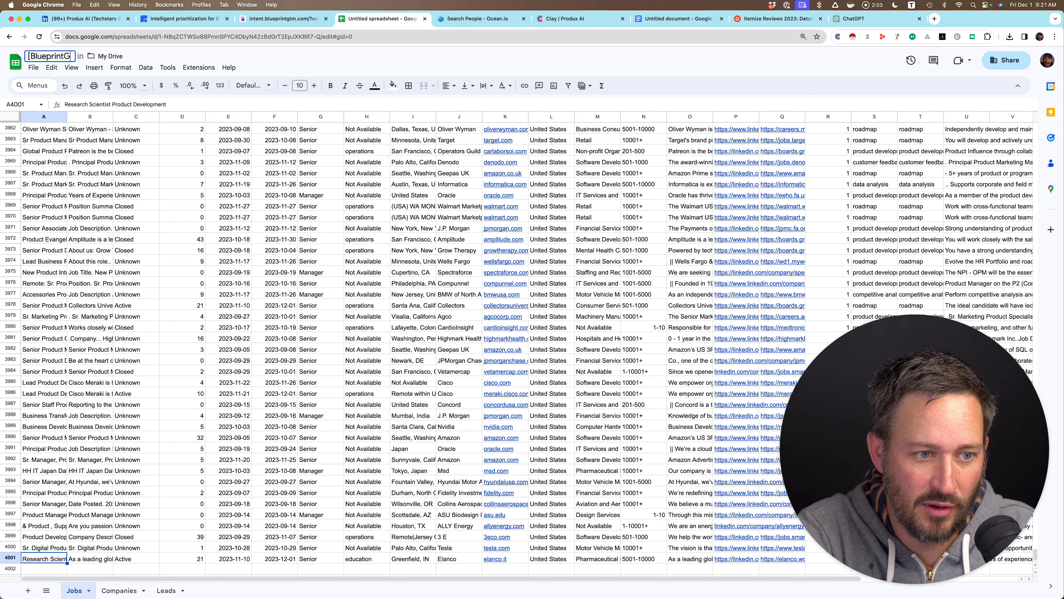
pyautogui.write('TM.com]')
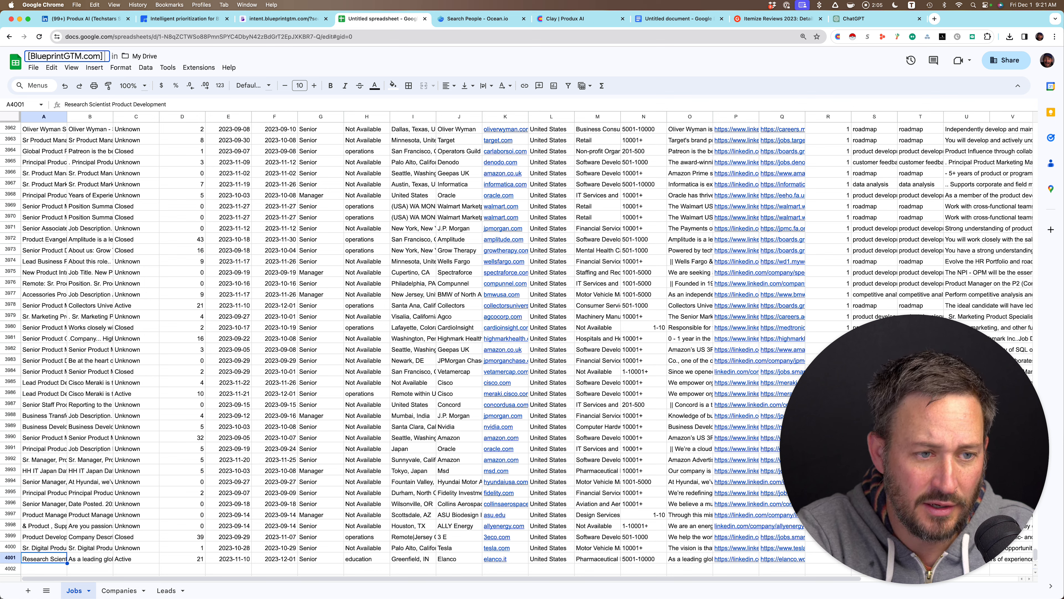
pyautogui.write(' Produx')
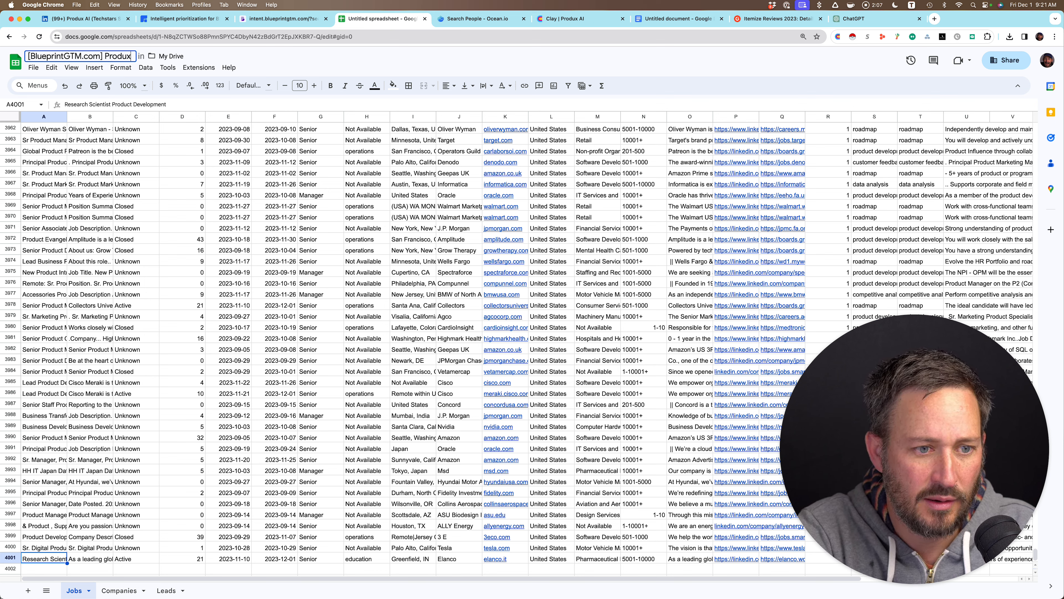
pyautogui.write(' AI')
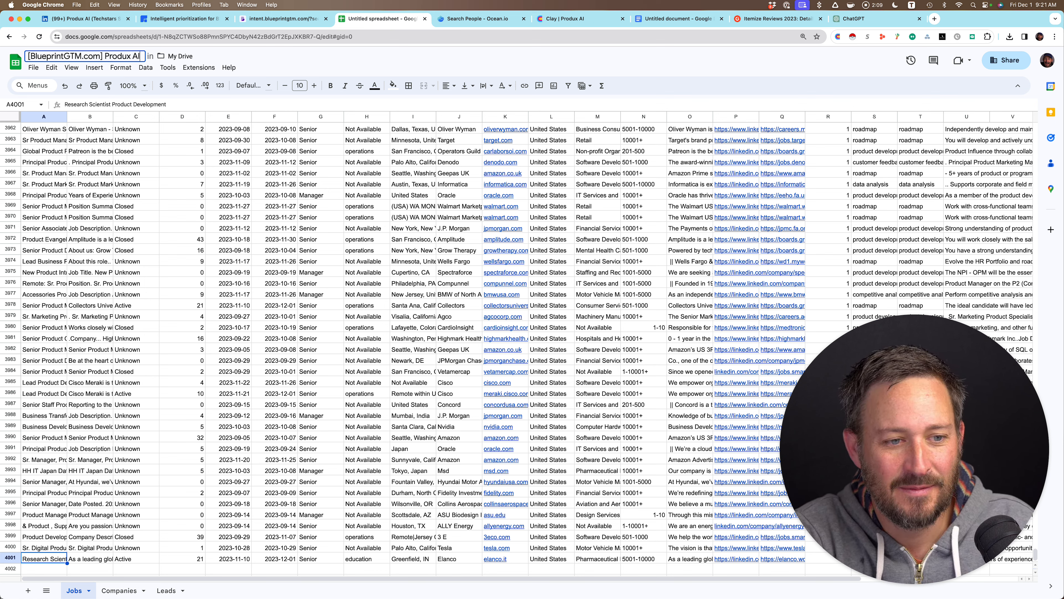
pyautogui.click(228, 206)
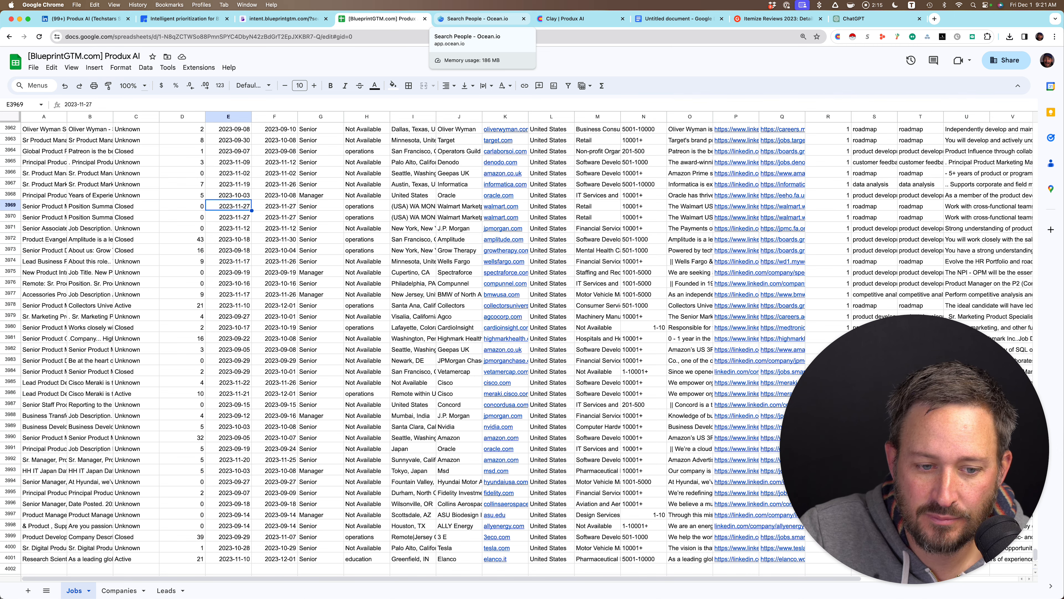
pyautogui.scroll(10, 516, 351)
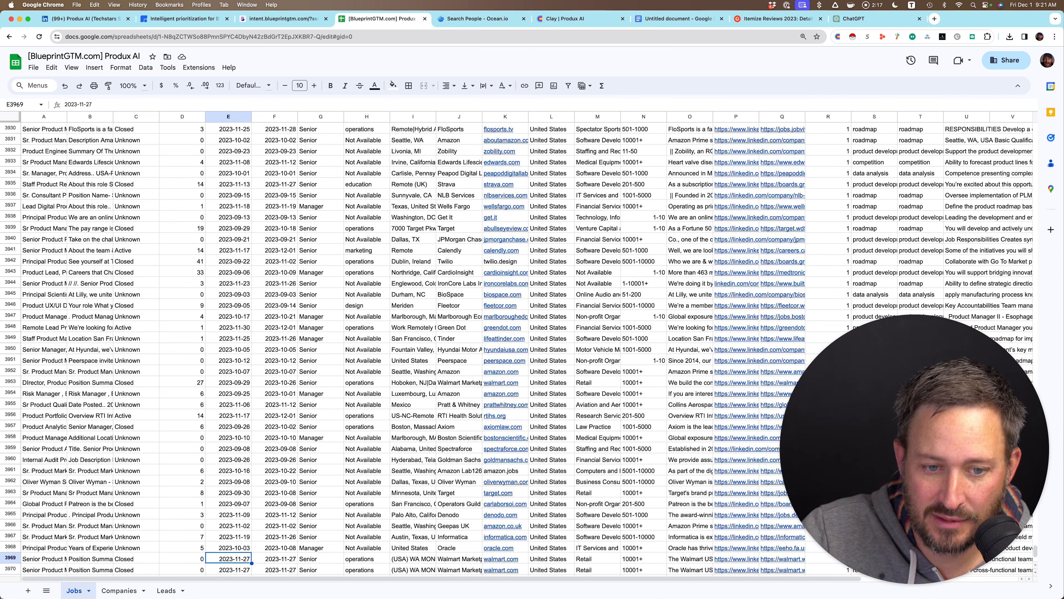
pyautogui.scroll(2, 516, 351)
pyautogui.click(566, 18)
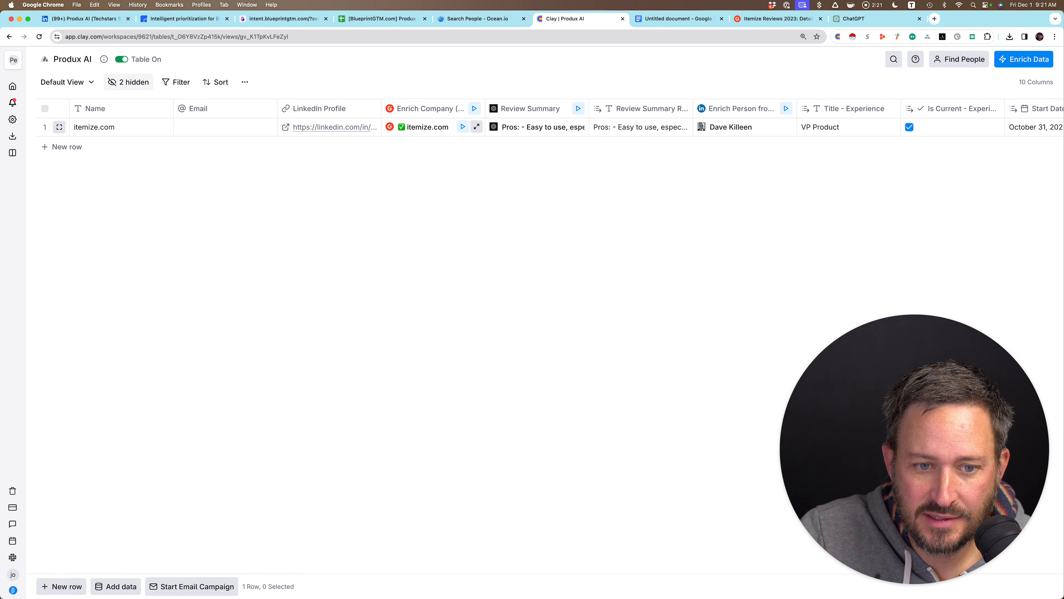
pyautogui.click(384, 18)
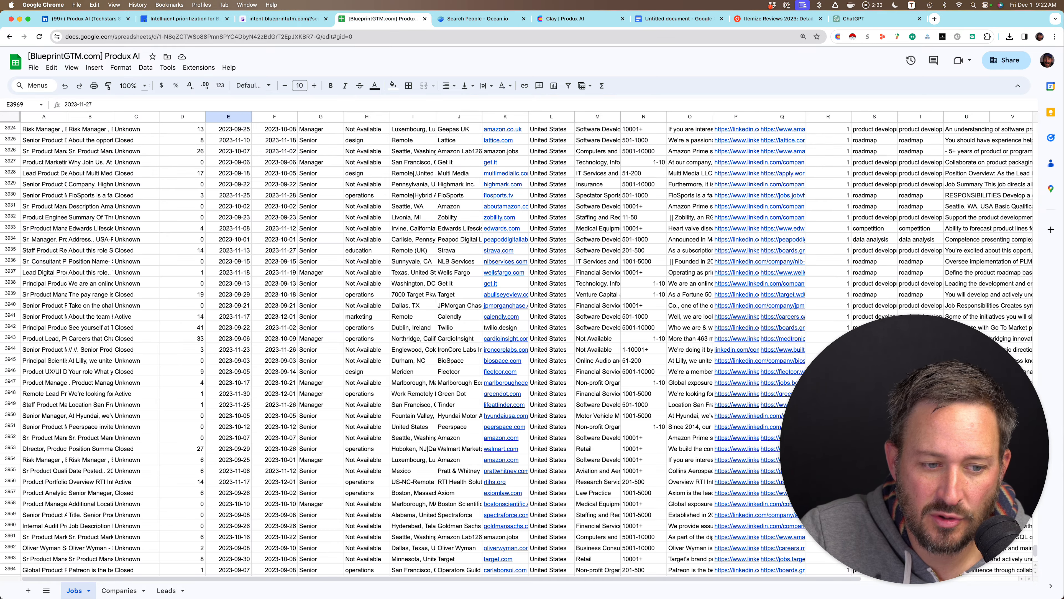
pyautogui.scroll(10, 516, 351)
pyautogui.scroll(18, 516, 350)
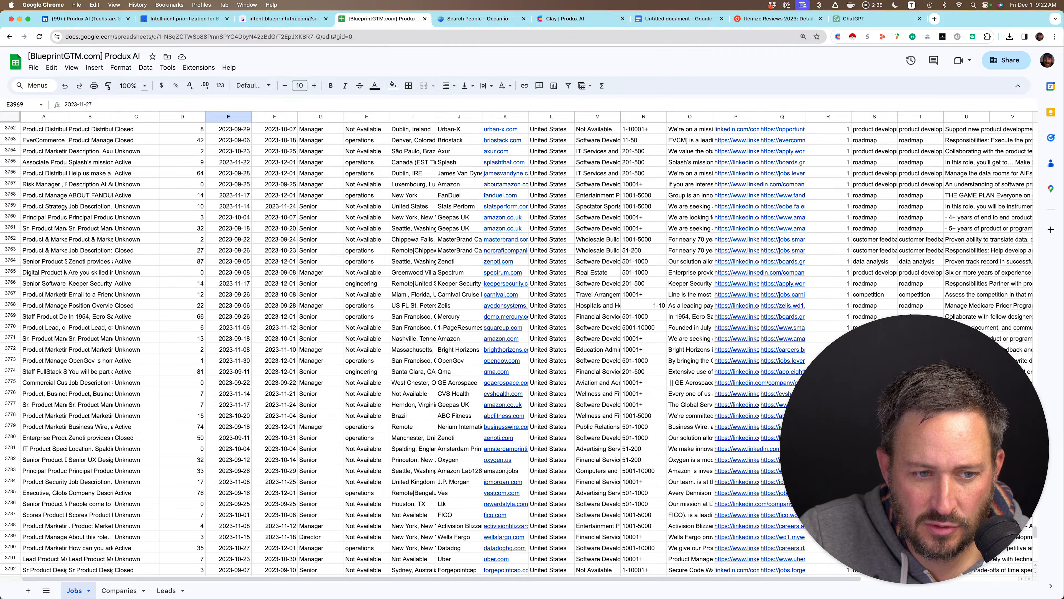
# - Return to the start of the Companies sheet and examine the first company's name, domain and JobsFound value in row 2
pyautogui.click(119, 591)
pyautogui.click(182, 319)
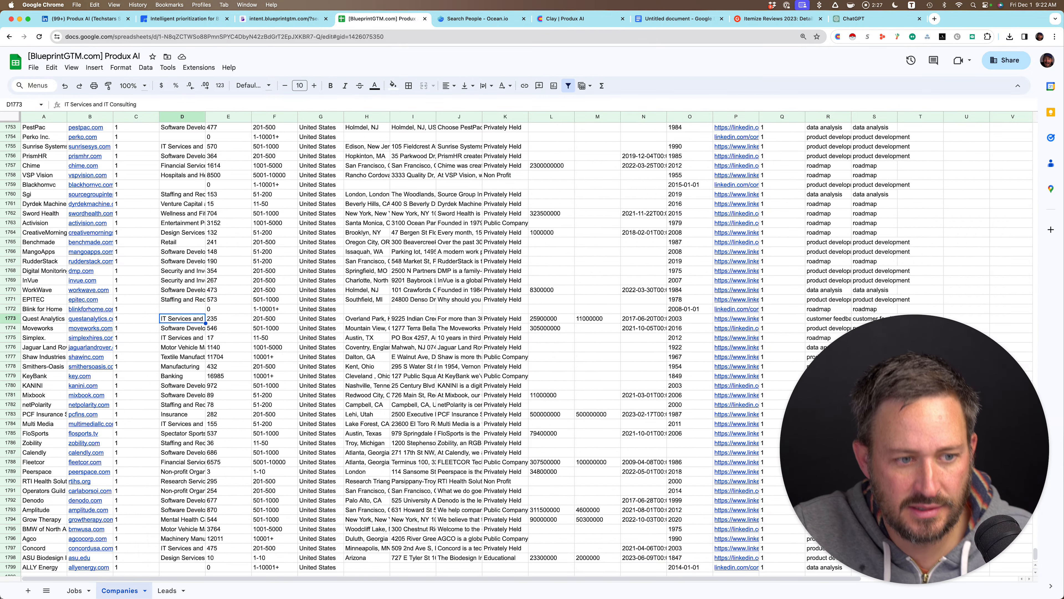
pyautogui.press('super+Up')
pyautogui.press('super+Up')
pyautogui.press('super+Up')
pyautogui.press('super+Up')
pyautogui.press('super+Up')
pyautogui.press('super+Up')
pyautogui.press('super+Up')
pyautogui.press('super+Up')
pyautogui.press('super+Up')
pyautogui.press('super+Up')
pyautogui.press('super+Up')
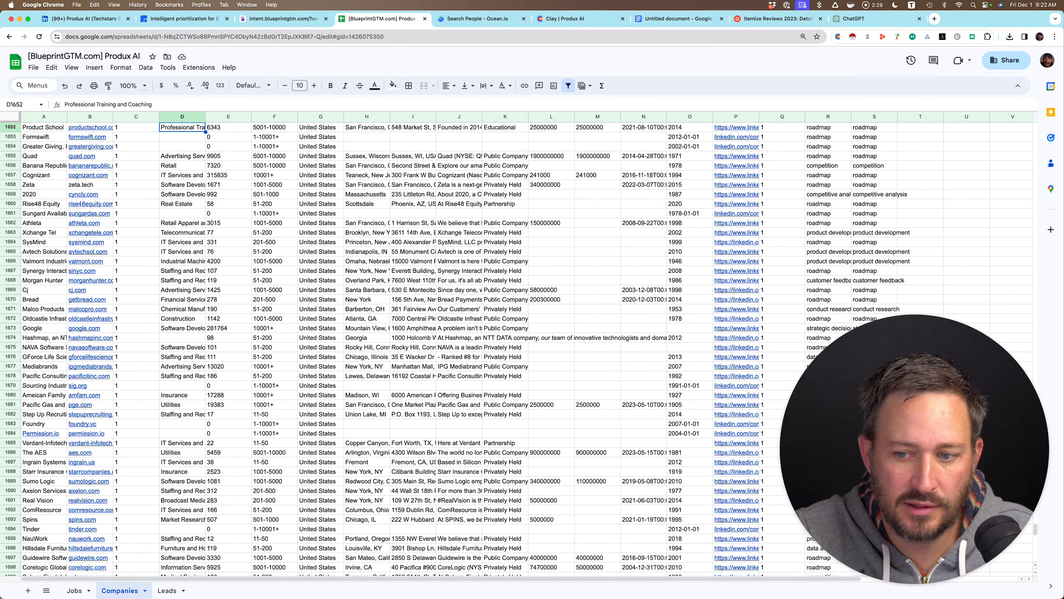
pyautogui.press('super+Up')
pyautogui.press('super+Up')
pyautogui.press('super+Up')
pyautogui.press('super+Up')
pyautogui.press('super+Up')
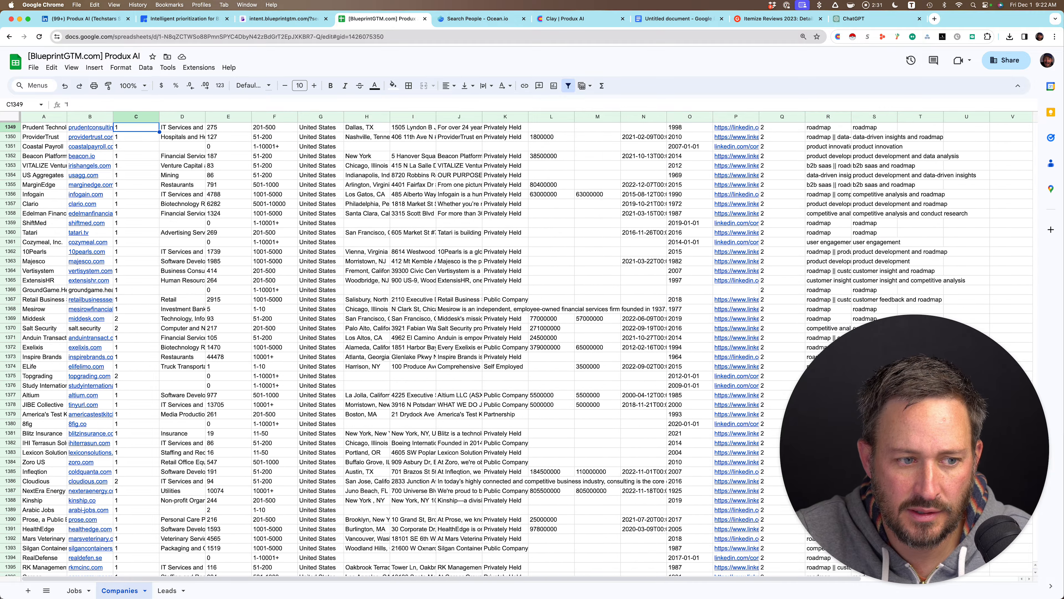
pyautogui.press('super+Left')
pyautogui.press('Right')
pyautogui.press('Right')
pyautogui.press('Down')
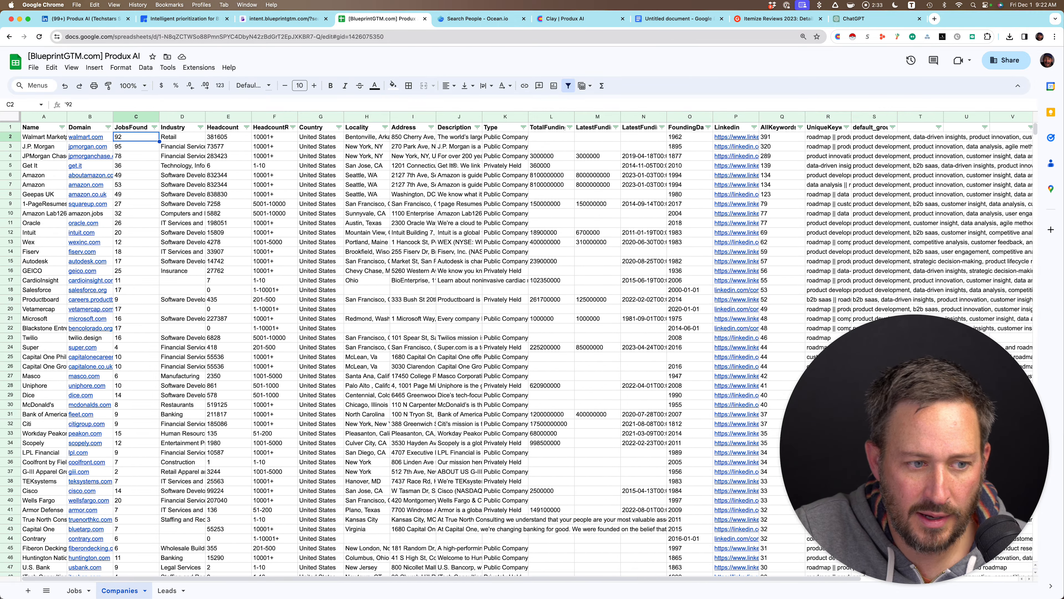
pyautogui.press('Left')
pyautogui.press('Left')
pyautogui.press('Right')
pyautogui.press('Right')
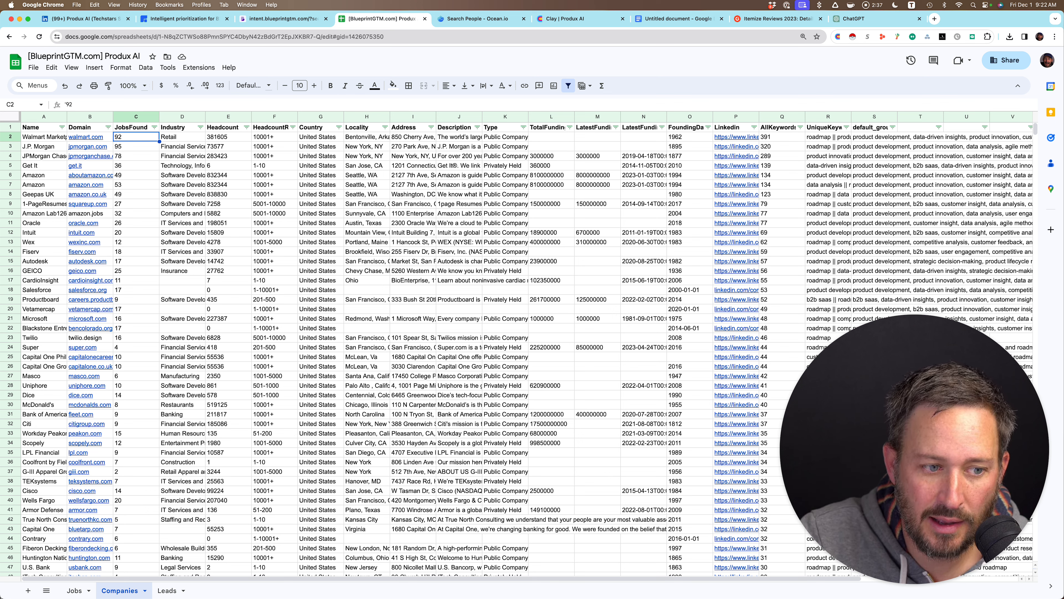
# - Move across row 2 of the Companies sheet to inspect the first company's unique keywords in R2
pyautogui.press('Right')
pyautogui.press('Right')
pyautogui.press('Right')
pyautogui.press('Right')
pyautogui.press('Right')
pyautogui.press('Right')
pyautogui.press('Right')
pyautogui.press('Right')
pyautogui.press('Right')
pyautogui.press('Right')
pyautogui.press('Right')
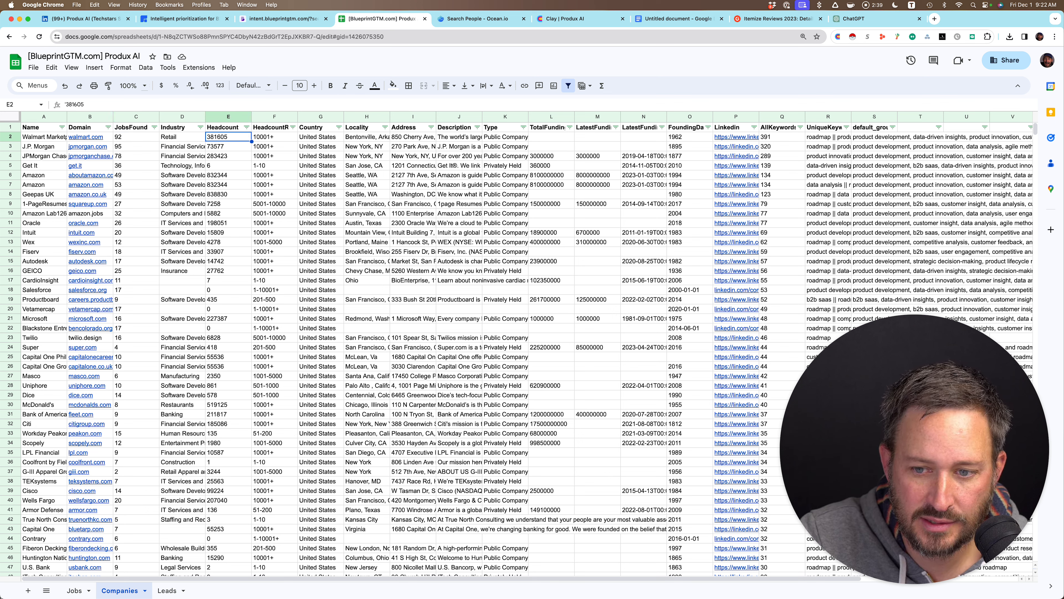
pyautogui.press('Right')
pyautogui.press('Right')
pyautogui.press('Right')
pyautogui.press('Right')
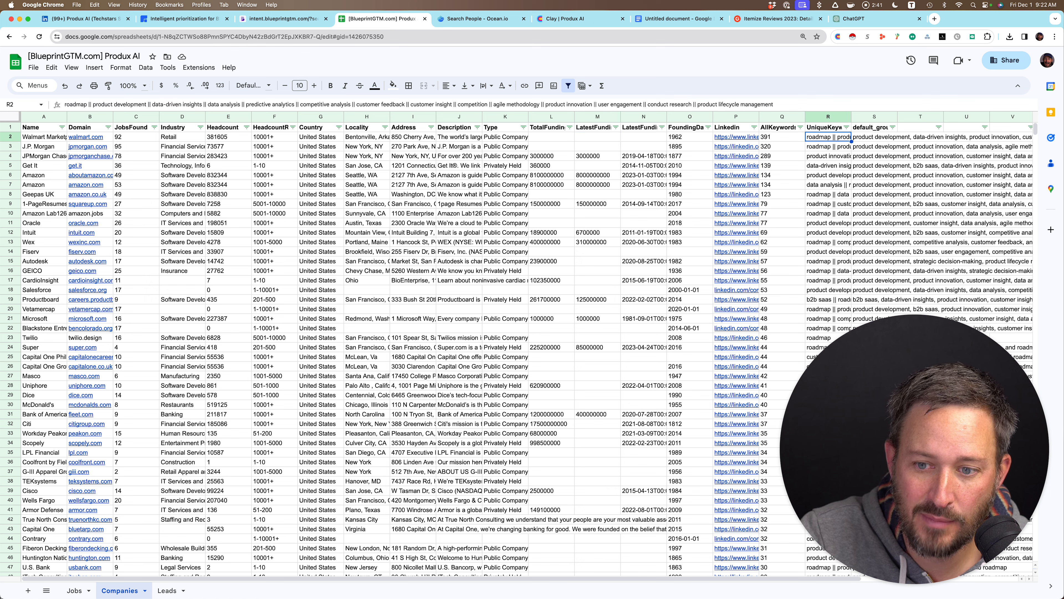
# - Review the first company's LinkedIn link and keyword fields in row 2, and return to the Name column at J.P. Morgan in A3
pyautogui.press('Left')
pyautogui.press('Left')
pyautogui.press('Left')
pyautogui.press('Right')
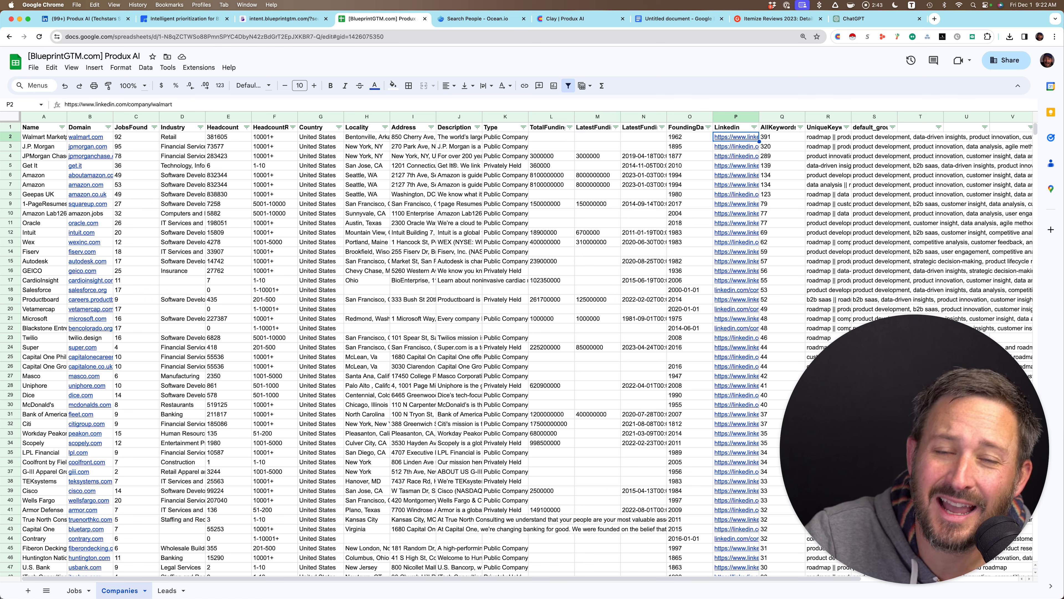
pyautogui.press('Right')
pyautogui.press('Left')
pyautogui.press('Left')
pyautogui.press('Left')
pyautogui.press('Left')
pyautogui.press('Left')
pyautogui.press('Left')
pyautogui.press('Left')
pyautogui.press('Left')
pyautogui.press('Left')
pyautogui.press('Left')
pyautogui.press('Left')
pyautogui.press('Left')
pyautogui.press('Left')
pyautogui.press('Left')
pyautogui.press('Left')
pyautogui.press('Left')
pyautogui.press('Down')
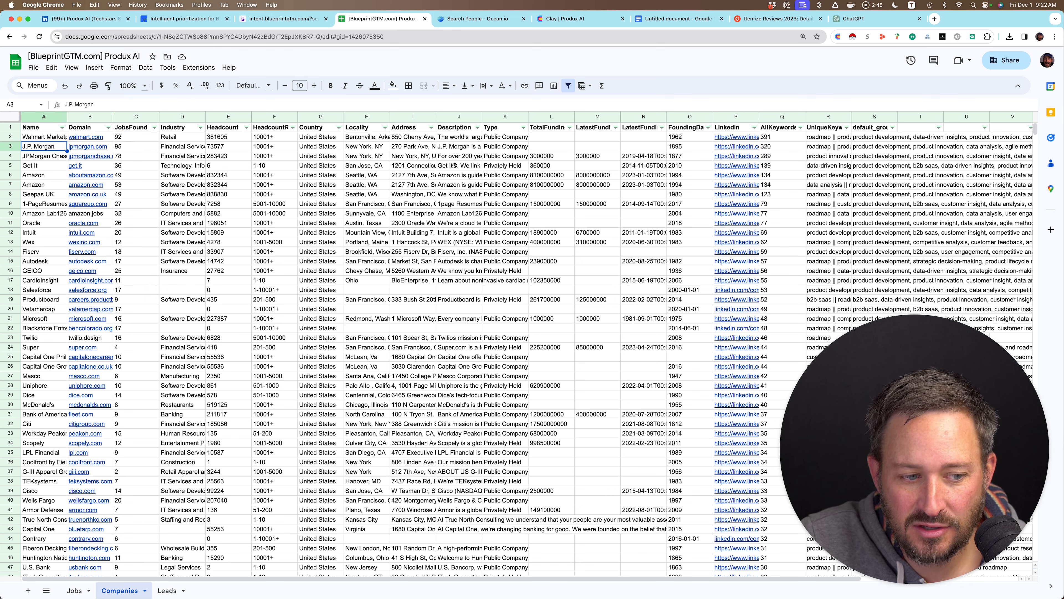
# - Look down the Domain column of the Companies sheet as far as bluetarp.com in B43
pyautogui.press('Right')
pyautogui.press('Down')
pyautogui.press('Up')
pyautogui.press('Up')
pyautogui.press('Down')
pyautogui.press('Down')
pyautogui.press('Down')
pyautogui.press('Down')
pyautogui.press('Down')
pyautogui.press('Down')
pyautogui.press('Down')
pyautogui.press('Down')
pyautogui.press('Down')
pyautogui.press('Down')
pyautogui.press('Down')
pyautogui.press('Down')
pyautogui.press('Down')
pyautogui.press('Down')
pyautogui.press('Down')
pyautogui.press('Down')
pyautogui.press('Down')
pyautogui.press('Down')
pyautogui.press('Down')
pyautogui.press('Down')
pyautogui.press('Down')
pyautogui.press('Down')
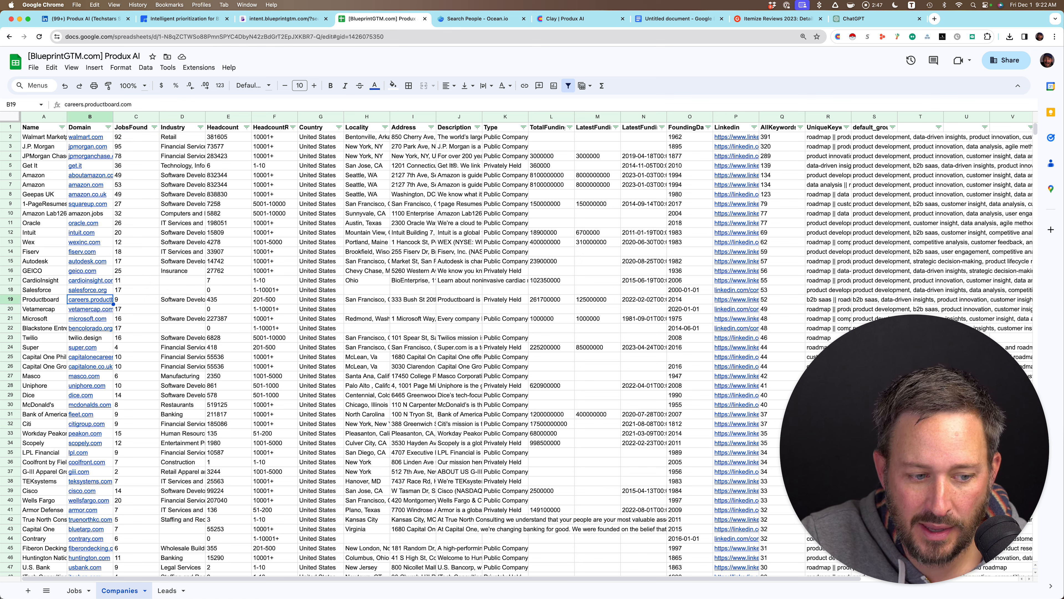
pyautogui.press('Down')
pyautogui.press('Down')
pyautogui.press('Down')
pyautogui.press('Down')
pyautogui.press('Down')
pyautogui.press('Down')
pyautogui.press('Down')
pyautogui.press('Down')
pyautogui.press('Down')
pyautogui.press('Down')
pyautogui.press('Down')
pyautogui.press('Down')
pyautogui.press('Down')
pyautogui.press('Down')
pyautogui.press('Down')
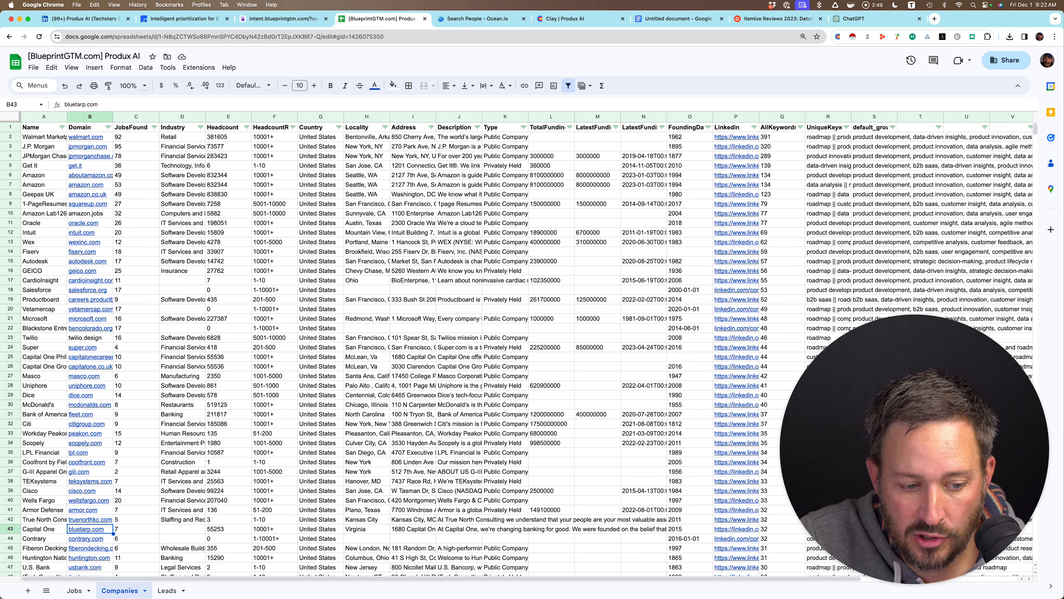
# - Go back up to the Coolfront by FieldEdge row and examine its domain in B36 and the neighbouring fields
pyautogui.press('Up')
pyautogui.press('Up')
pyautogui.press('Up')
pyautogui.press('Up')
pyautogui.press('Up')
pyautogui.press('Up')
pyautogui.press('Up')
pyautogui.press('Right')
pyautogui.press('Right')
pyautogui.press('Right')
pyautogui.press('Left')
pyautogui.press('Left')
pyautogui.press('Left')
pyautogui.press('Left')
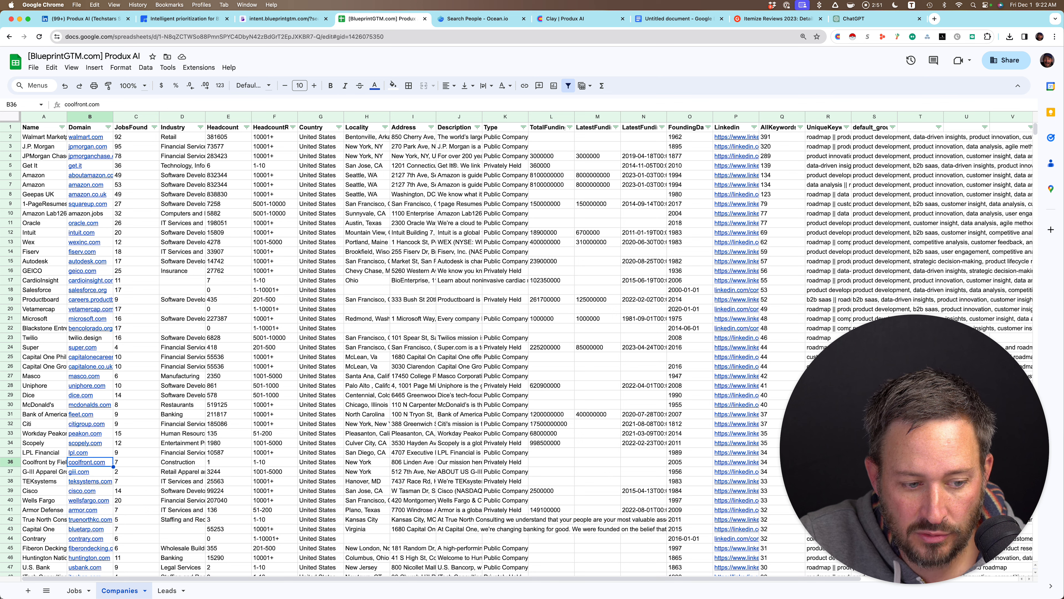
# - Examine the headcount, headcount range and country of Coolfront by FieldEdge in row 36
pyautogui.press('Right')
pyautogui.press('Right')
pyautogui.press('Right')
pyautogui.press('Right')
pyautogui.press('Right')
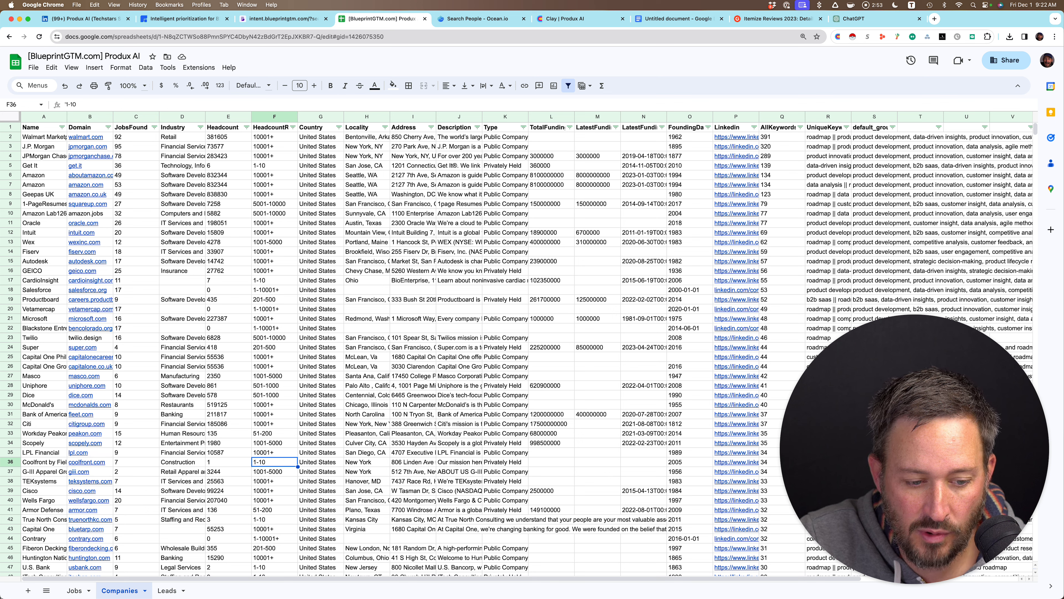
pyautogui.press('Left')
pyautogui.press('Right')
pyautogui.press('Right')
pyautogui.press('Right')
pyautogui.press('Right')
pyautogui.press('Right')
pyautogui.press('Right')
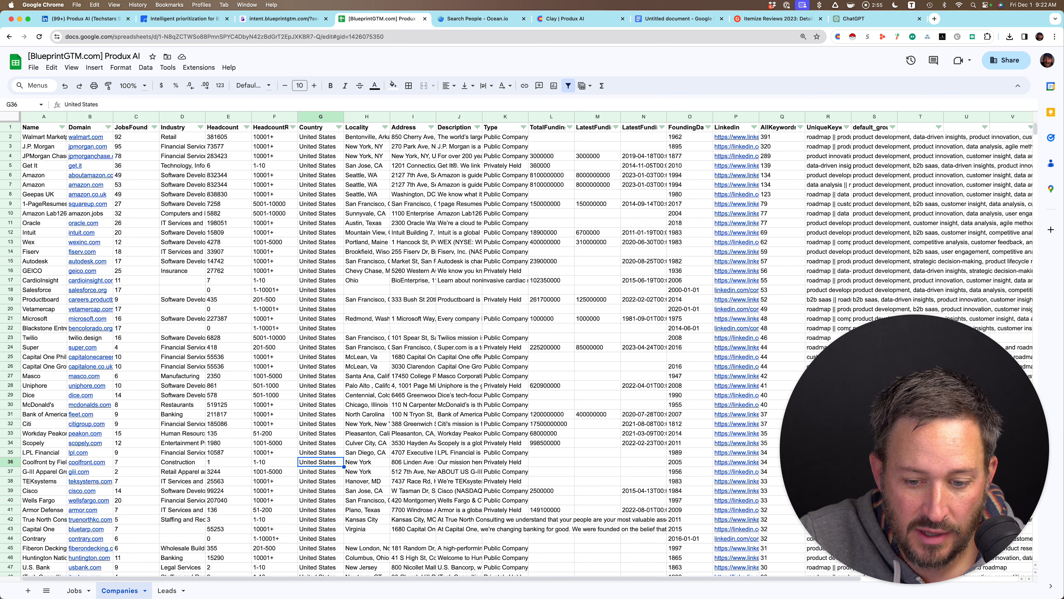
# - Look over the remaining location fields of row 36 and return to the company name in A36 to recheck its first columns
pyautogui.press('Right')
pyautogui.press('Right')
pyautogui.press('Right')
pyautogui.press('Left')
pyautogui.press('Left')
pyautogui.press('Left')
pyautogui.press('Left')
pyautogui.press('Left')
pyautogui.press('Left')
pyautogui.press('Left')
pyautogui.press('Left')
pyautogui.press('Left')
pyautogui.press('Left')
pyautogui.press('Left')
pyautogui.press('Left')
pyautogui.press('Left')
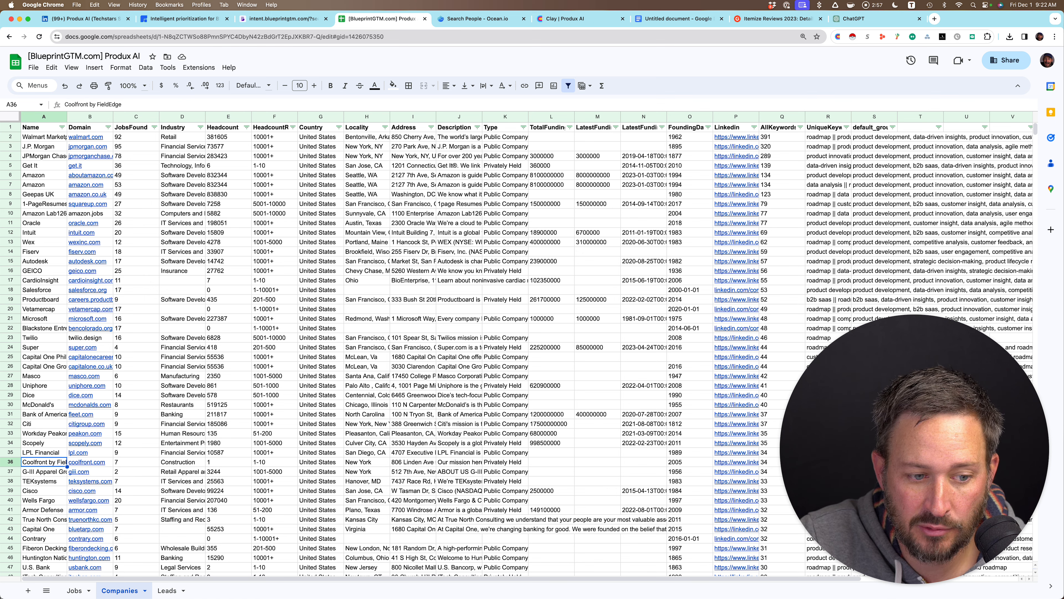
pyautogui.press('Right')
pyautogui.press('Right')
pyautogui.press('Right')
pyautogui.press('Left')
pyautogui.press('Left')
pyautogui.press('Left')
# - Move up the Companies sheet to Productboard in row 19 and inspect its JobsFound value in C19
pyautogui.press('Up')
pyautogui.press('Up')
pyautogui.press('Up')
pyautogui.press('Up')
pyautogui.press('Up')
pyautogui.press('Up')
pyautogui.press('Up')
pyautogui.press('Up')
pyautogui.press('Up')
pyautogui.press('Up')
pyautogui.press('Up')
pyautogui.press('Up')
pyautogui.press('Up')
pyautogui.press('Up')
pyautogui.press('Up')
pyautogui.press('Up')
pyautogui.press('Up')
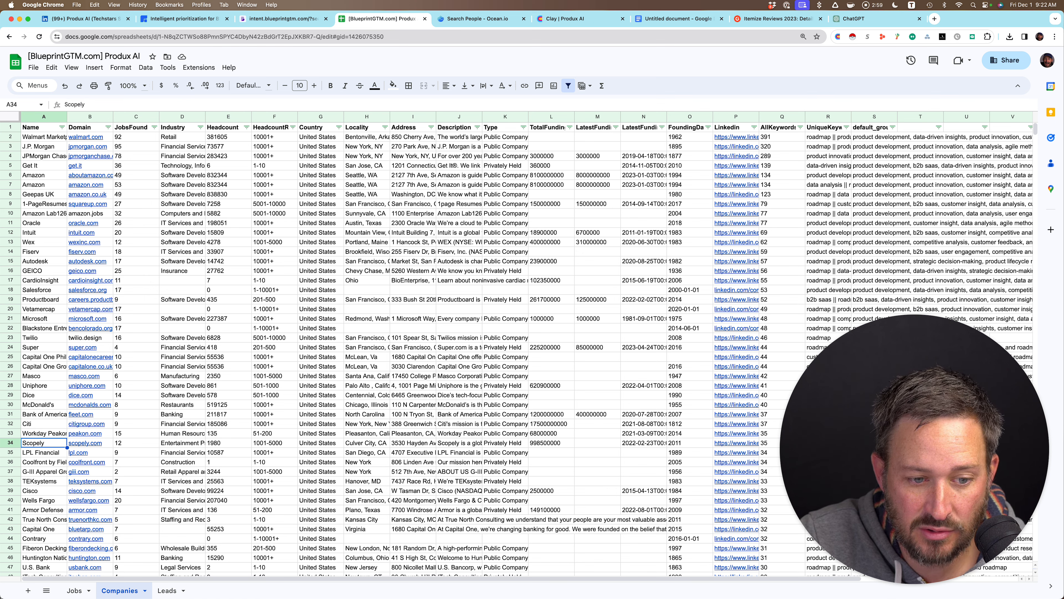
pyautogui.press('Right')
pyautogui.press('Right')
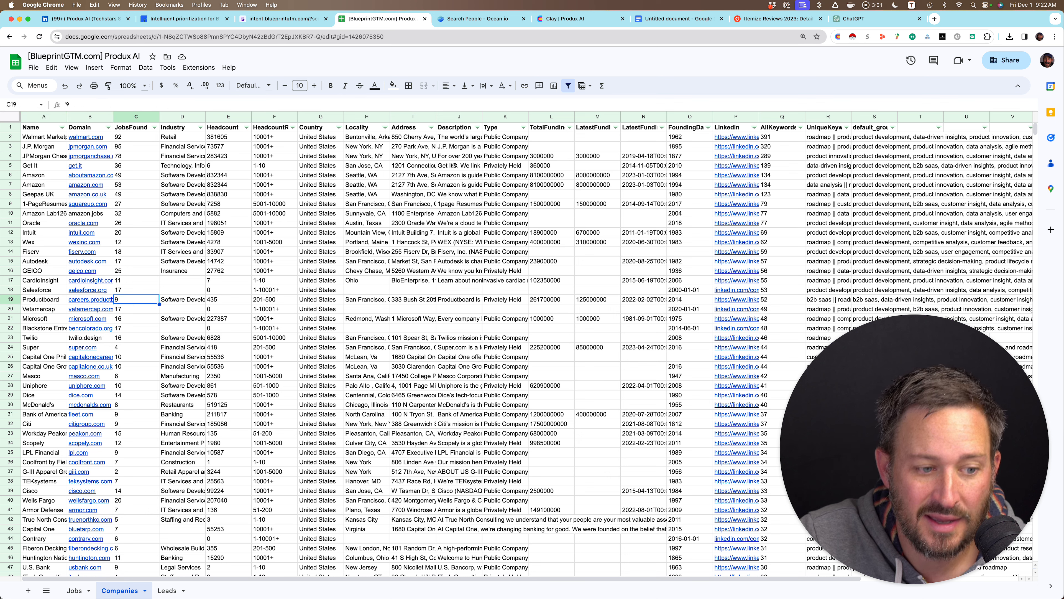
# - Look across Productboard's row 19 to its LinkedIn link in P19 and AllKeywords value in Q19
pyautogui.press('Right')
pyautogui.press('Right')
pyautogui.press('Right')
pyautogui.press('Right')
pyautogui.press('Right')
pyautogui.press('Right')
pyautogui.press('Right')
pyautogui.press('Right')
pyautogui.press('Right')
pyautogui.press('Right')
pyautogui.press('Right')
pyautogui.press('Right')
pyautogui.press('Right')
pyautogui.press('Right')
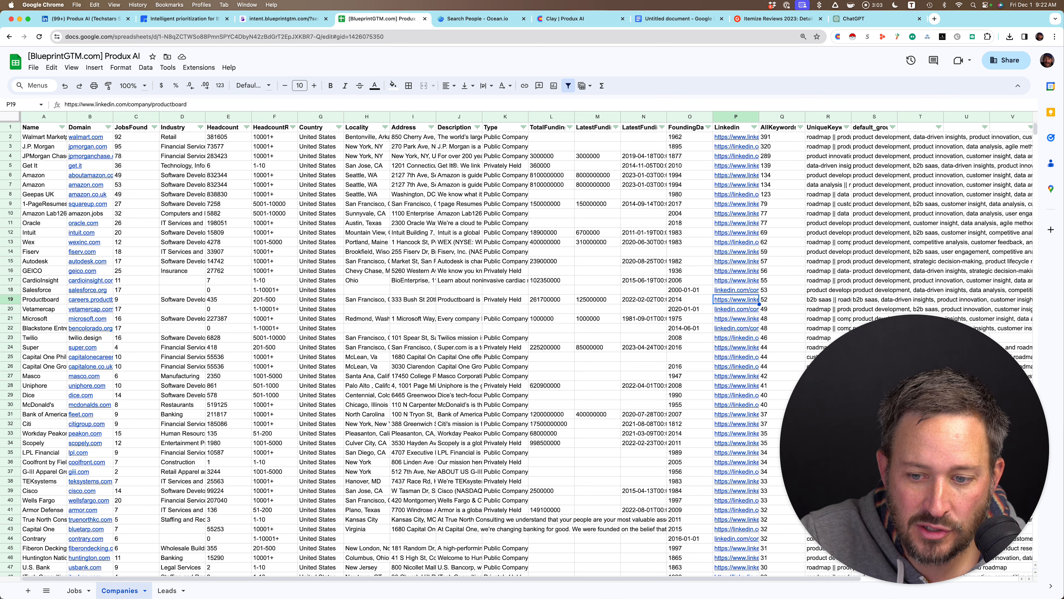
pyautogui.press('Right')
pyautogui.press('Left')
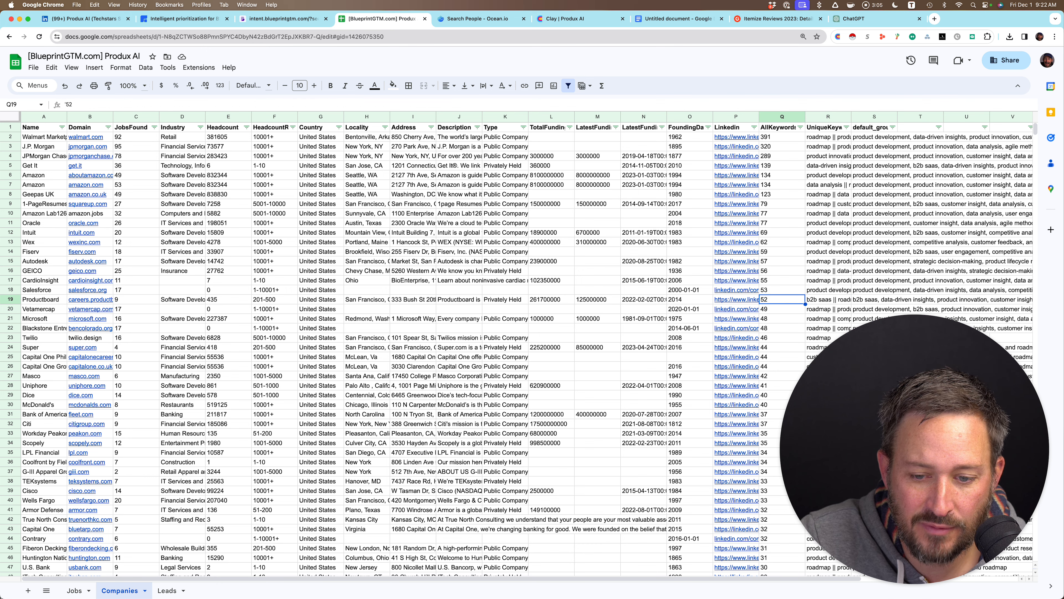
# - Look back across Productboard's row 19 from the AllKeywords column to the company name in A19
pyautogui.press('Left')
pyautogui.press('Left')
pyautogui.press('Left')
pyautogui.press('Left')
pyautogui.press('Left')
pyautogui.press('Left')
pyautogui.press('Left')
pyautogui.press('Left')
pyautogui.press('Left')
pyautogui.press('Left')
pyautogui.press('Left')
pyautogui.press('Left')
pyautogui.press('Left')
pyautogui.press('Left')
pyautogui.press('Left')
pyautogui.press('Left')
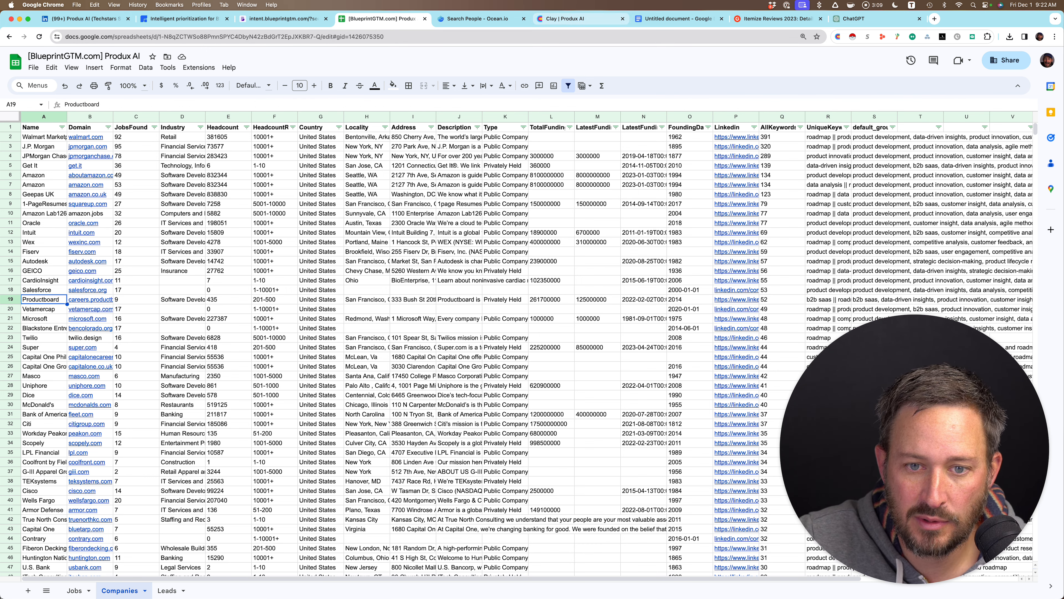
# - Switch to the Produx AI table in Clay and inspect itemize.com's company enrichment details, including its Reviews list and description
pyautogui.press('super+6')
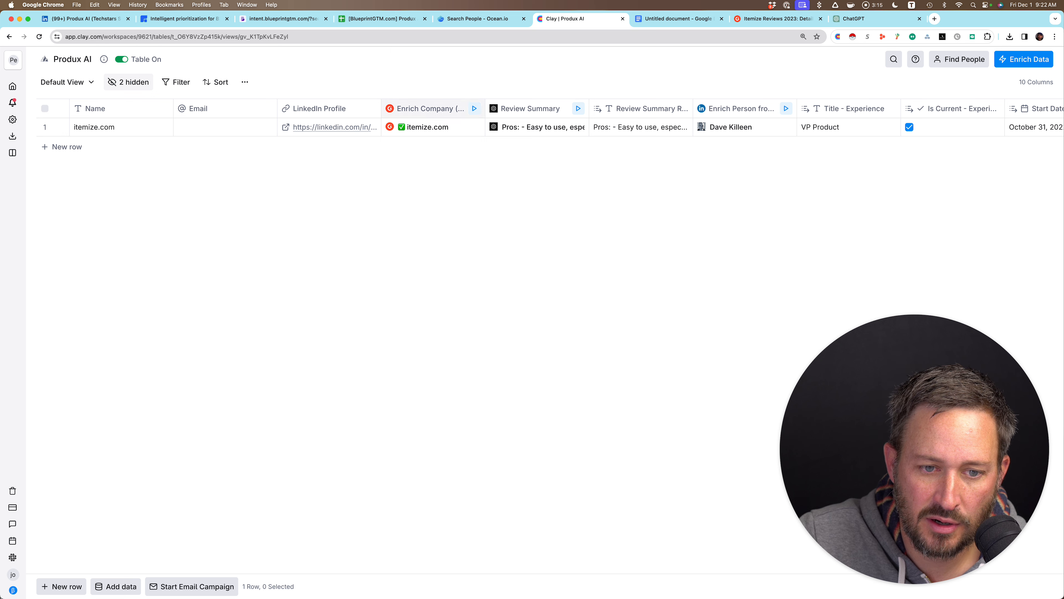
pyautogui.click(425, 108)
pyautogui.press('Escape')
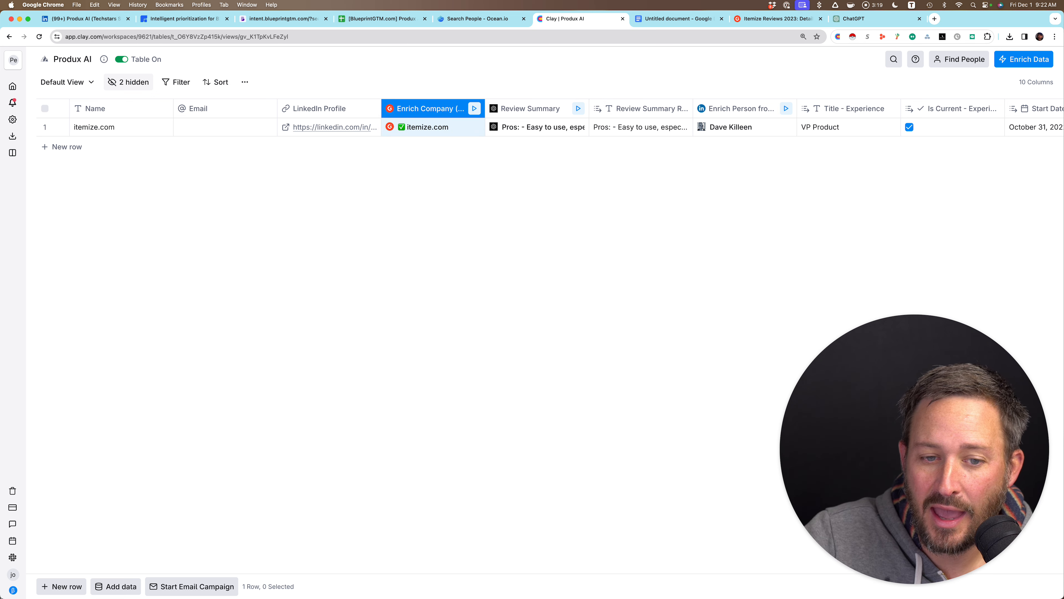
pyautogui.click(477, 126)
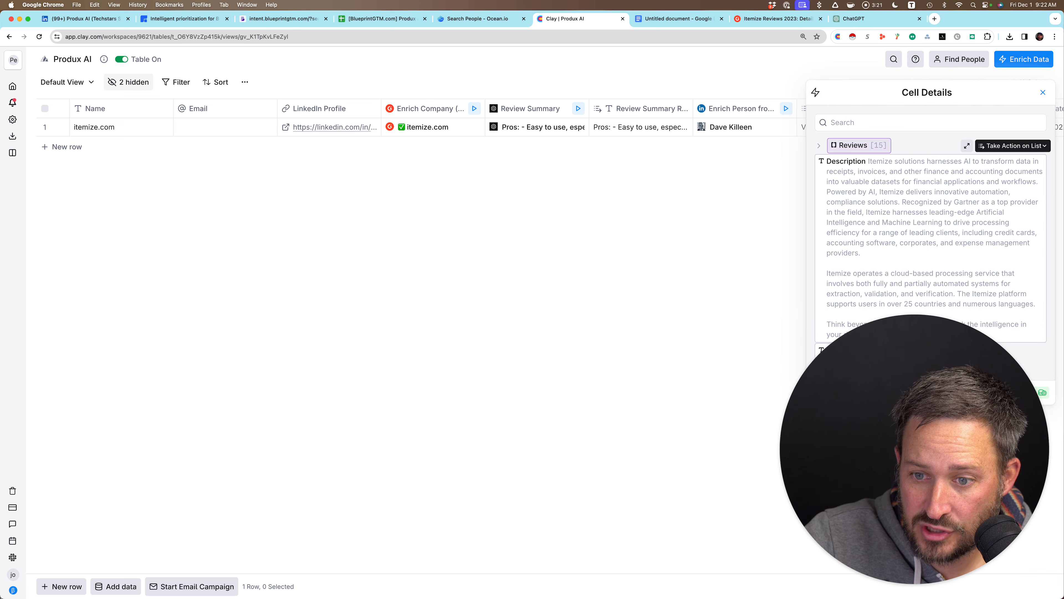
pyautogui.click(859, 145)
pyautogui.click(859, 145)
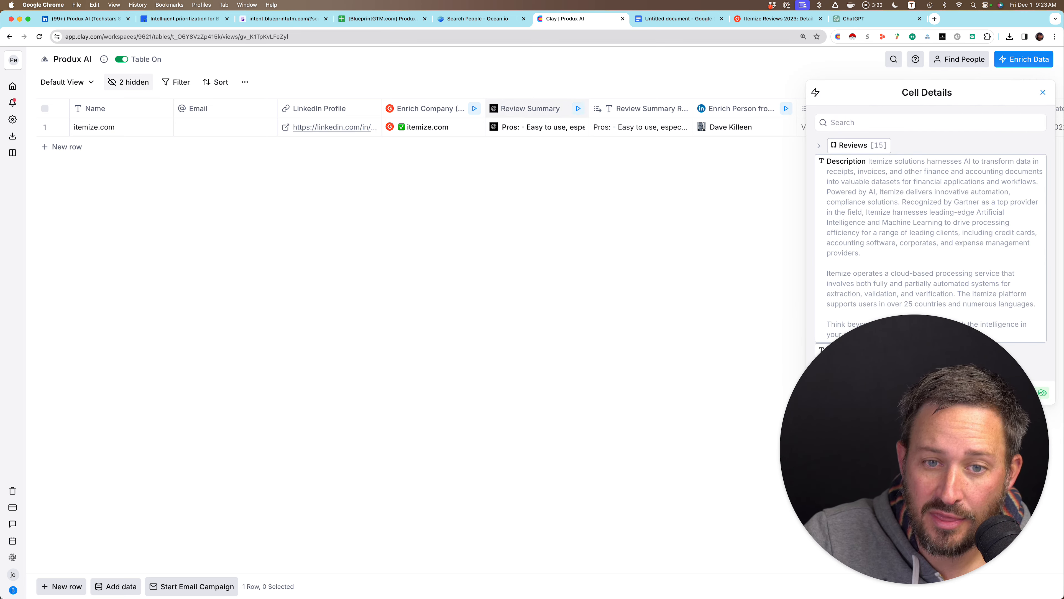
# - Read the Review Summary response for itemize.com, then close the cell details and look over the table's remaining columns
pyautogui.click(530, 109)
pyautogui.press('Escape')
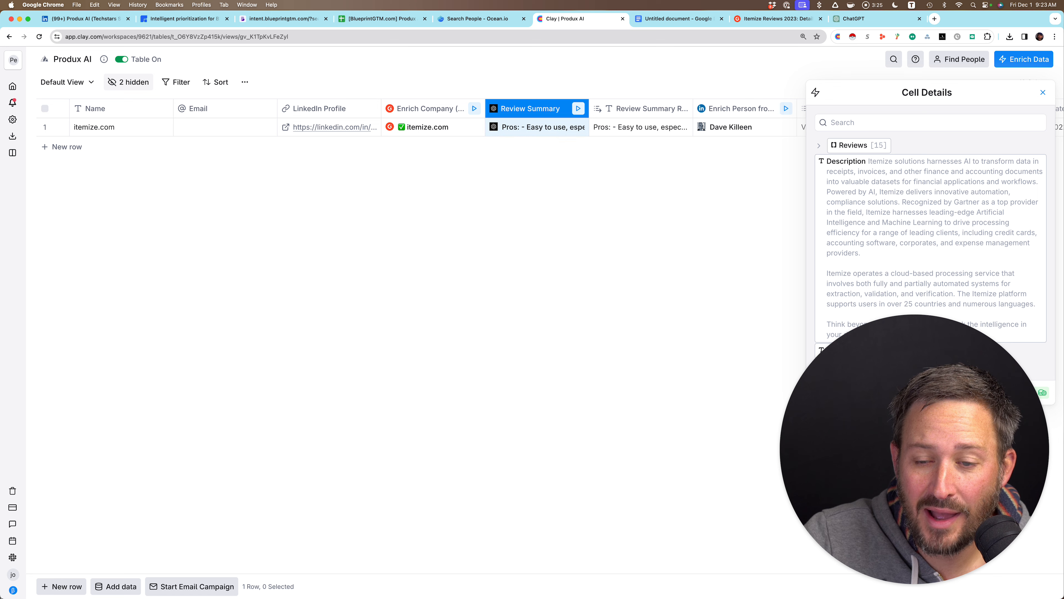
pyautogui.click(536, 126)
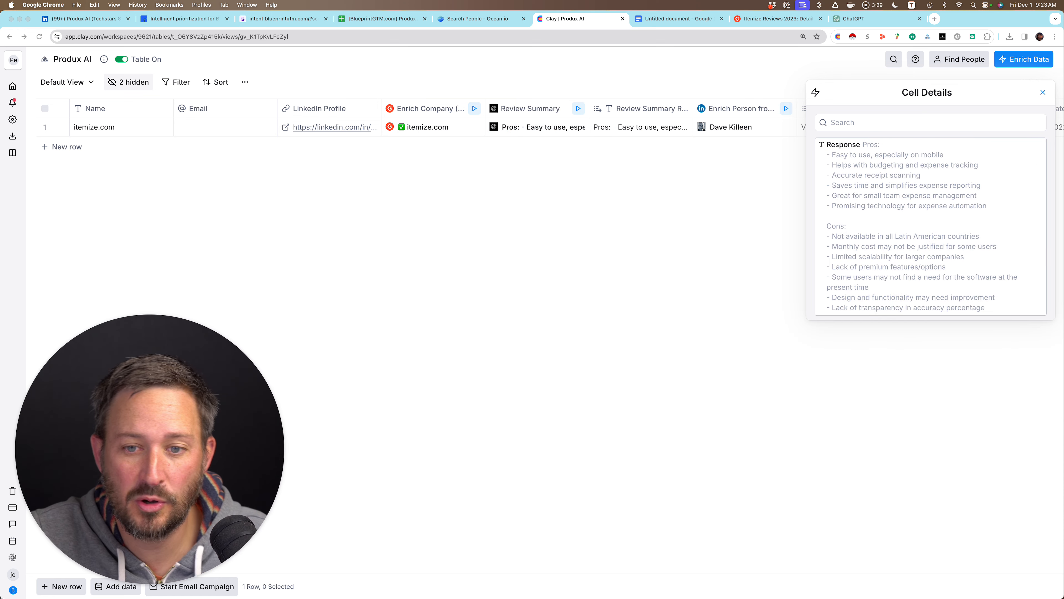
pyautogui.click(678, 18)
pyautogui.click(581, 19)
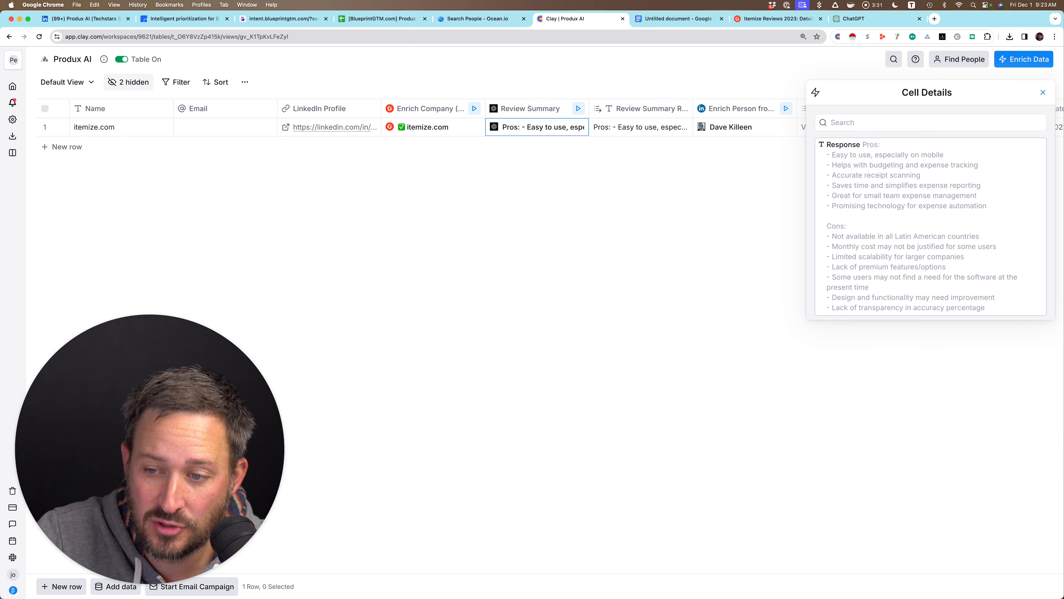
pyautogui.click(1043, 92)
pyautogui.hscroll(5, 503, 139)
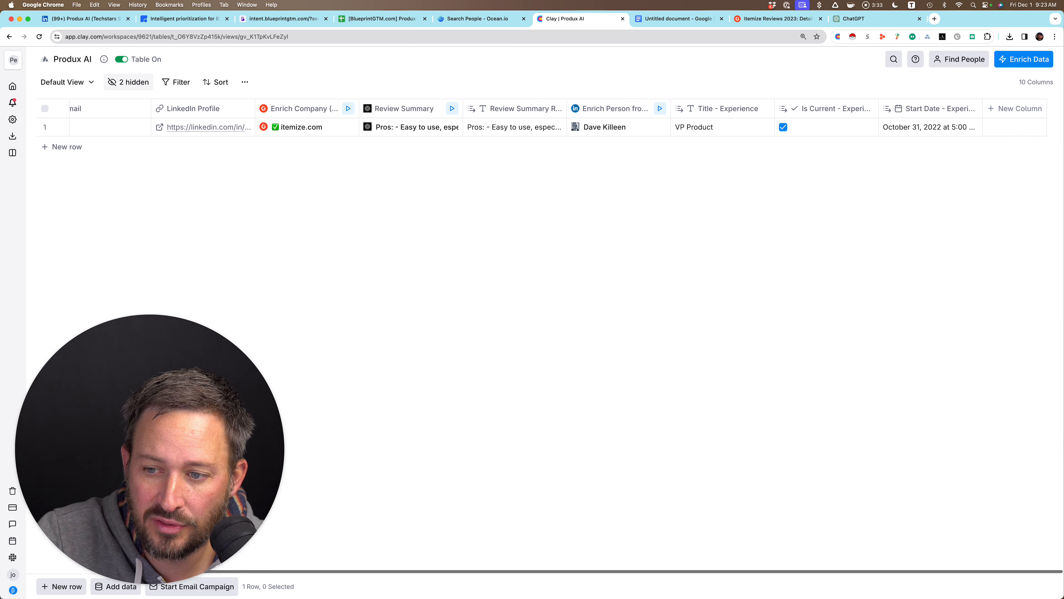
# - Switch to the untitled Google Docs document and write the line "Subject: Summary of your {{count}} of reviews"
pyautogui.click(678, 19)
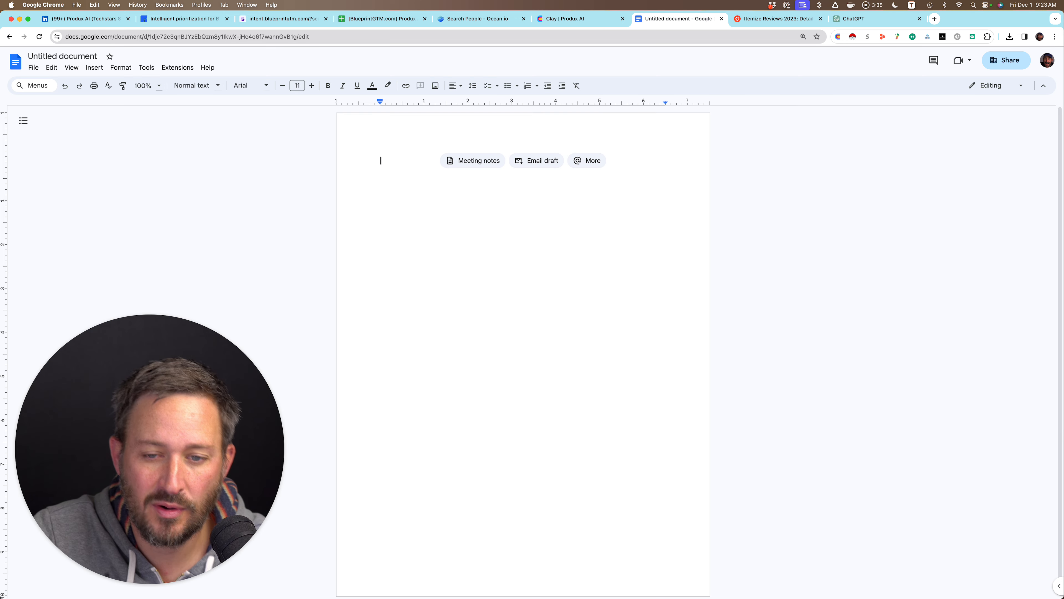
pyautogui.write('sd')
pyautogui.press('BackSpace')
pyautogui.press('BackSpace')
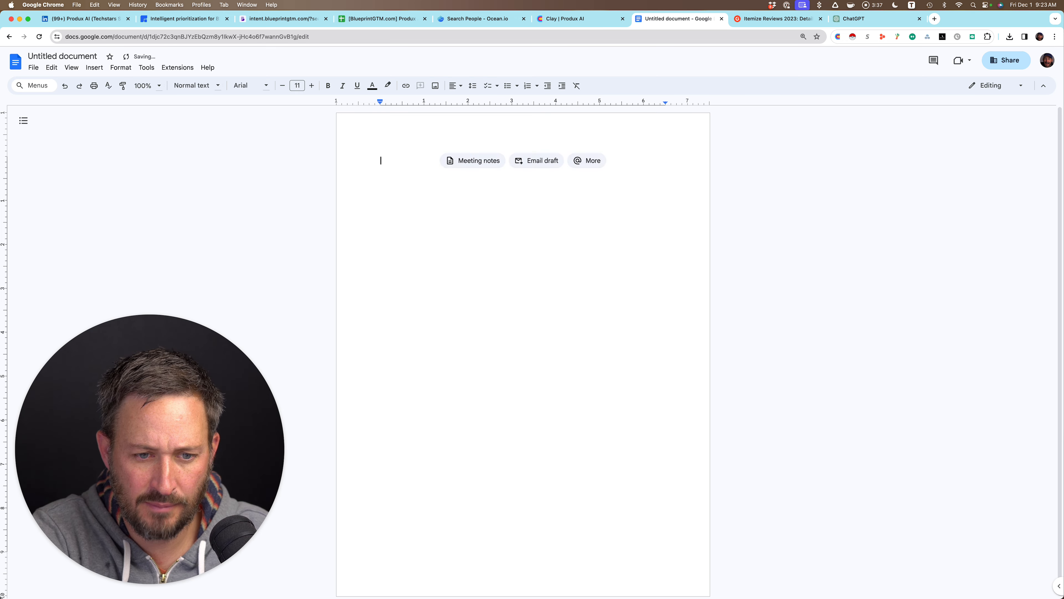
pyautogui.write('Subject: Summary of your {{co')
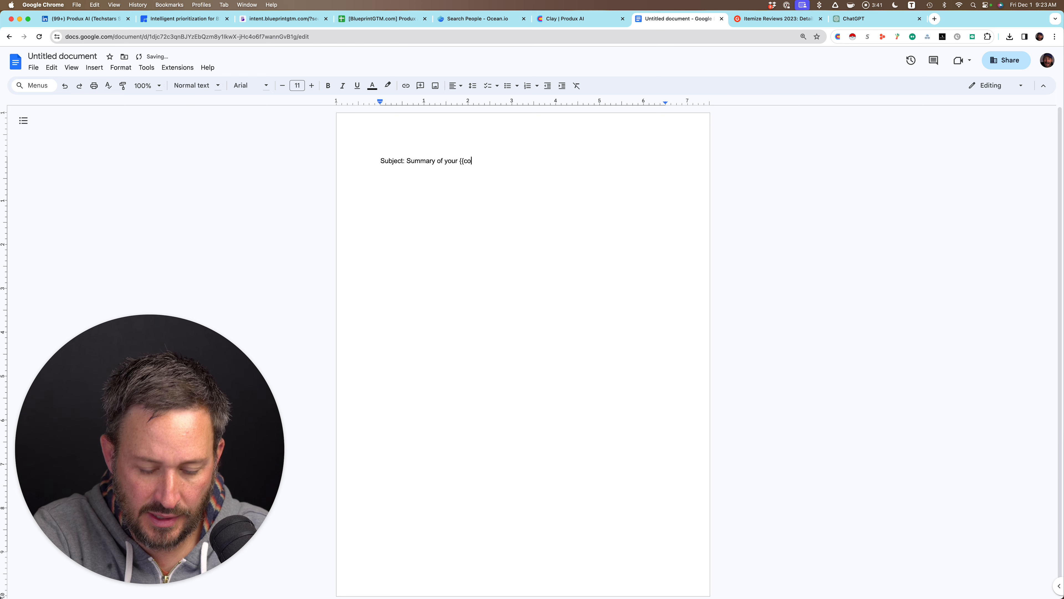
pyautogui.write('unt}} of reviews')
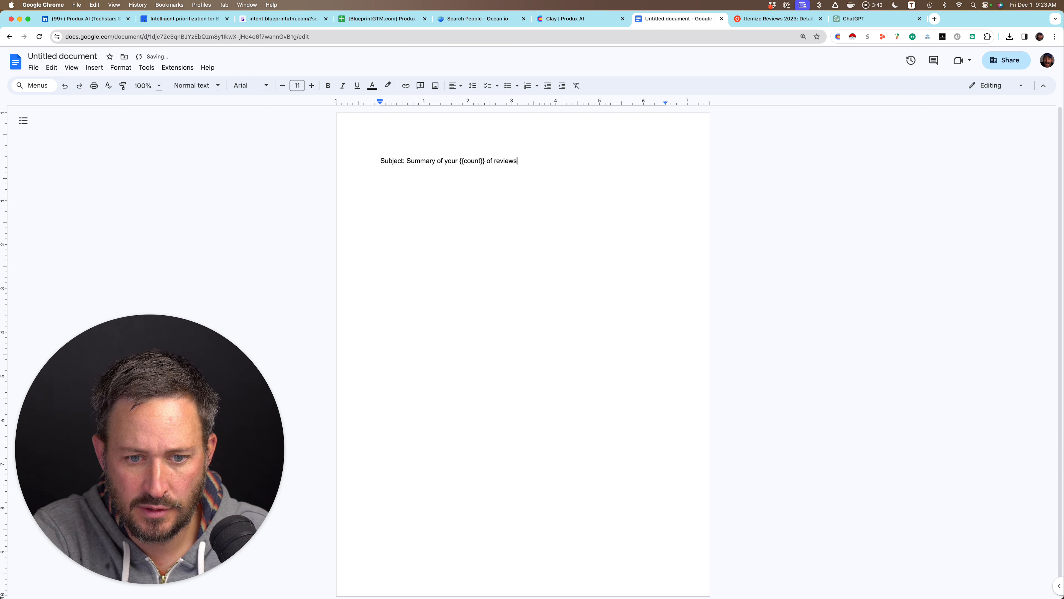
# - Add a greeting line below the subject with "Hey" and the recipient's first name, correcting its spelling
pyautogui.write('Hey Daivd,')
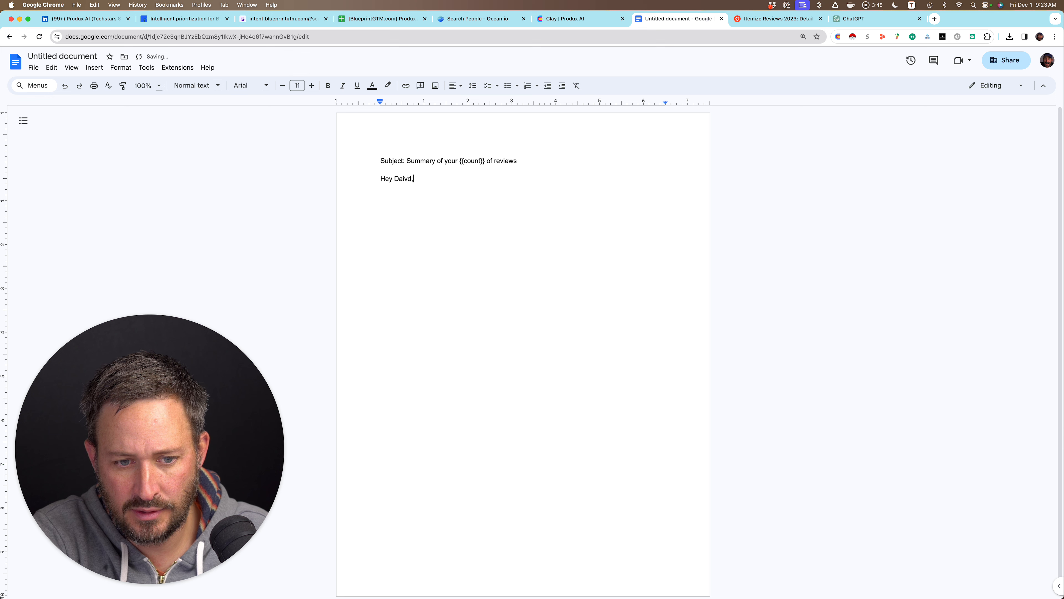
pyautogui.press('BackSpace')
pyautogui.press('BackSpace')
pyautogui.press('BackSpace')
pyautogui.press('BackSpace')
pyautogui.write('vid,')
pyautogui.press('Return')
# - Begin the email body with "Not too sure if you know this, since you've been at"
pyautogui.write('N')
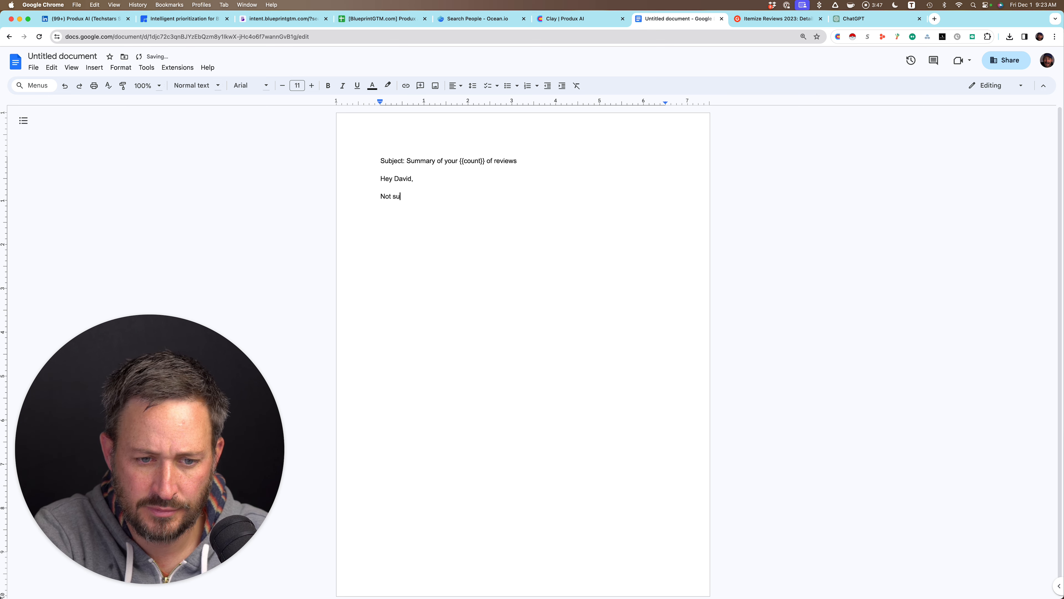
pyautogui.write('ot too s')
pyautogui.press('BackSpace')
pyautogui.write('too sure if yo')
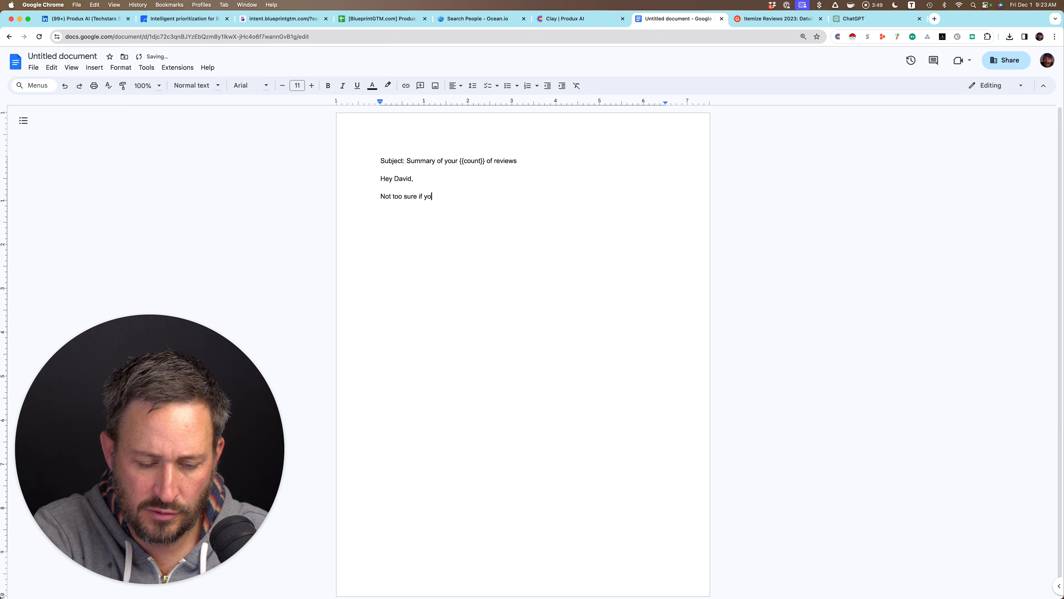
pyautogui.write('u know this, since y')
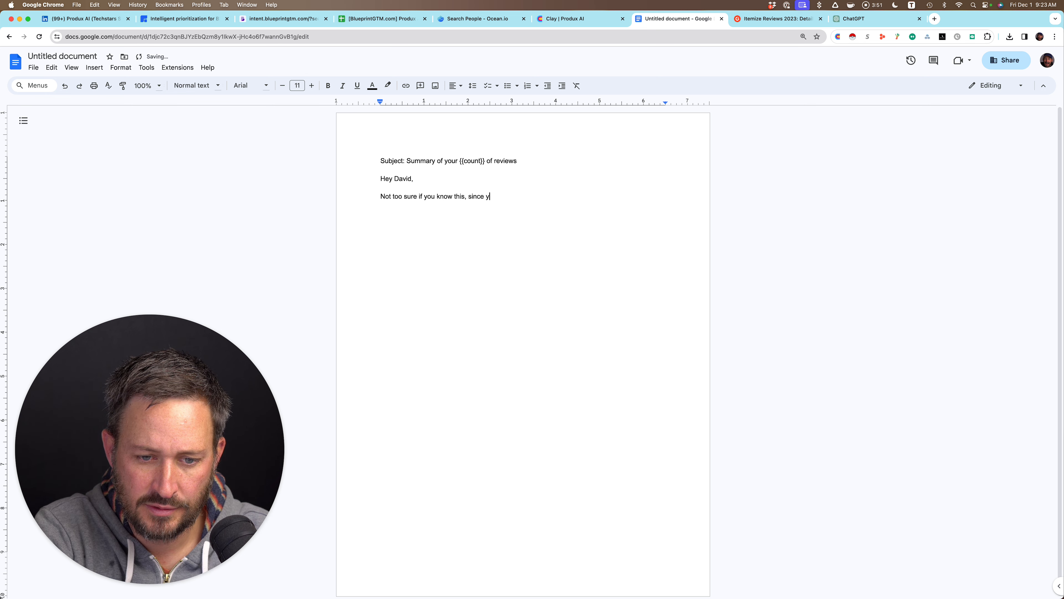
pyautogui.write("ou've been at Pro")
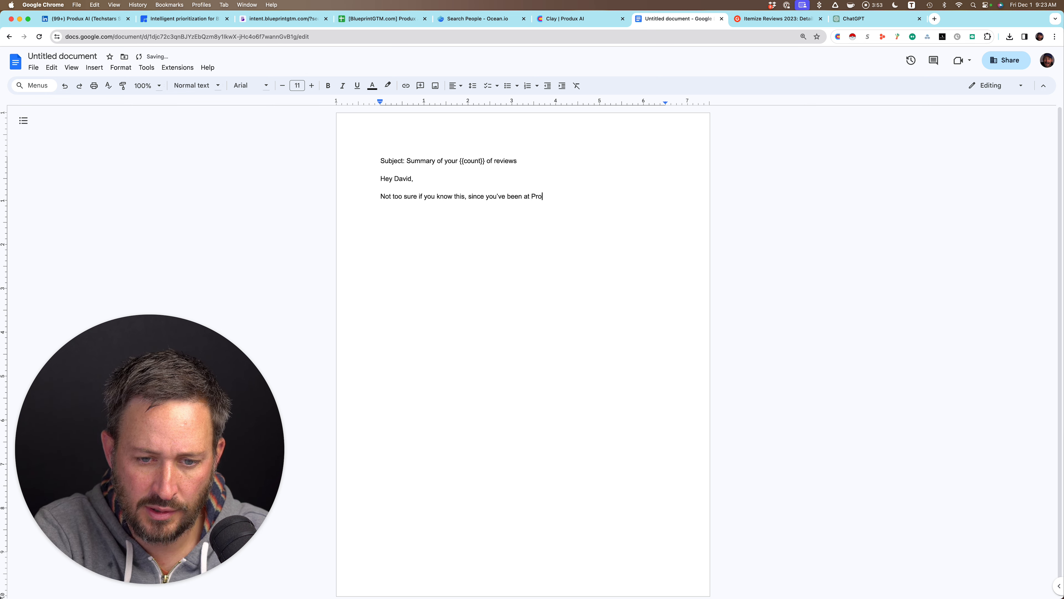
# - Continue the opening sentence with the placeholders "{{company}} for {{time}}" in place of a fixed company name
pyautogui.press('BackSpace')
pyautogui.press('BackSpace')
pyautogui.press('BackSpace')
pyautogui.write('{{c')
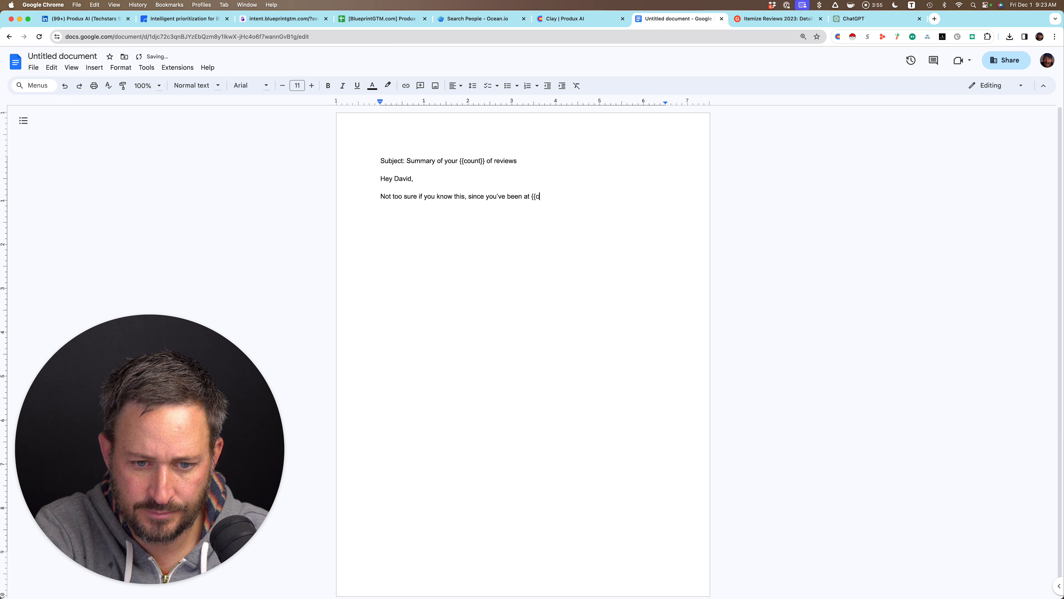
pyautogui.write('ompany}} for PP')
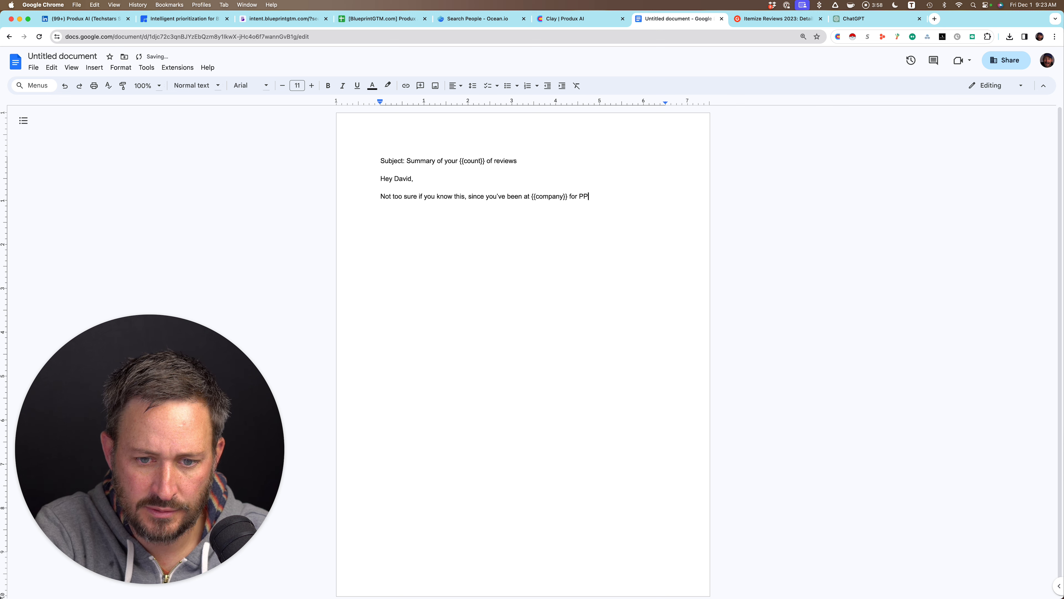
pyautogui.press('BackSpace')
pyautogui.write('{{')
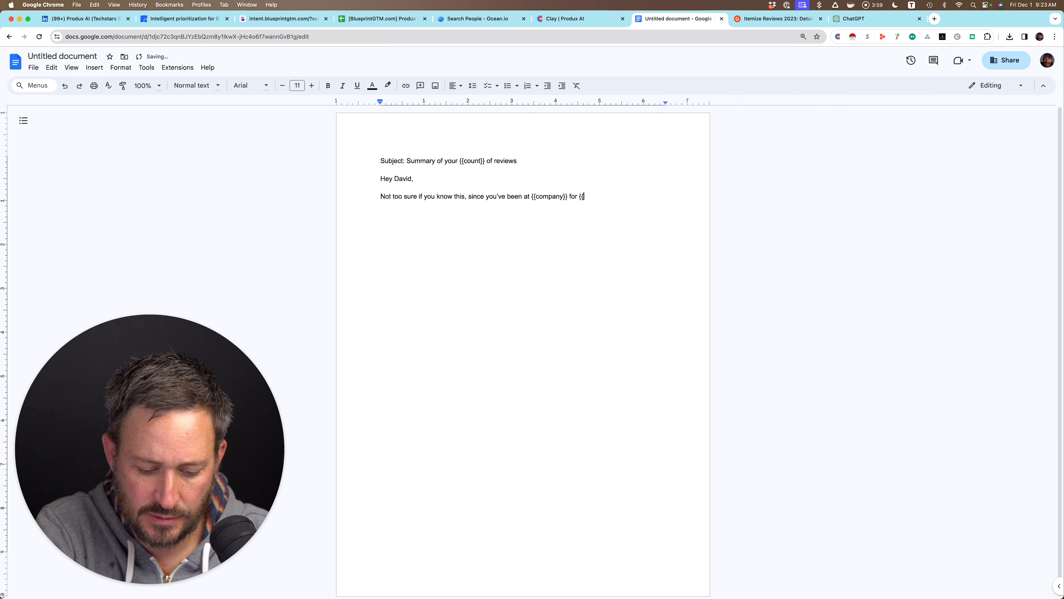
pyautogui.write('time}}.')
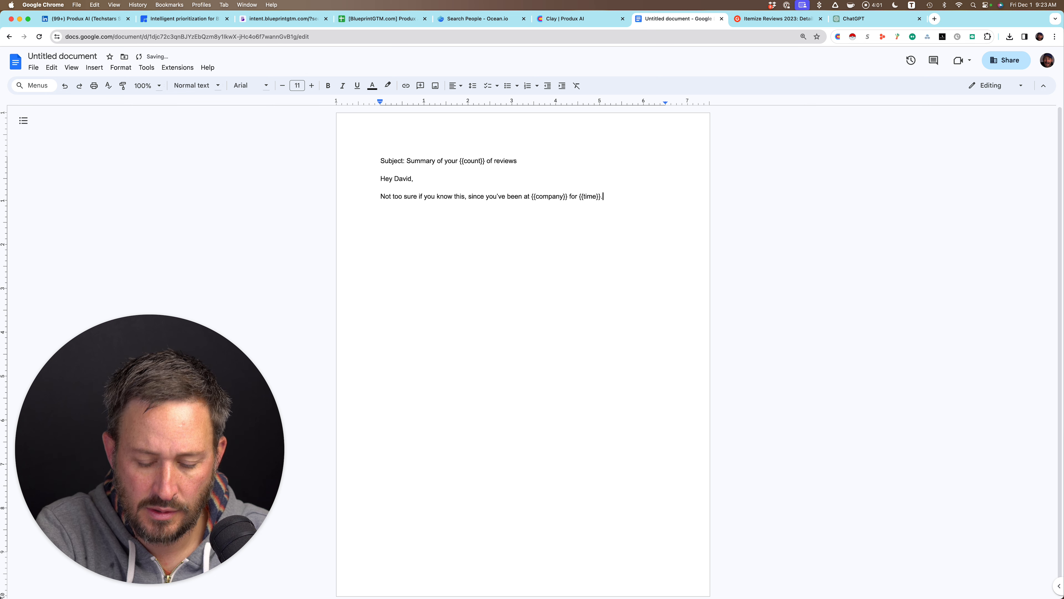
# - Finish the opening sentence with "... but here is a summary of all of your G2 reviews:"
pyautogui.write('.. but here')
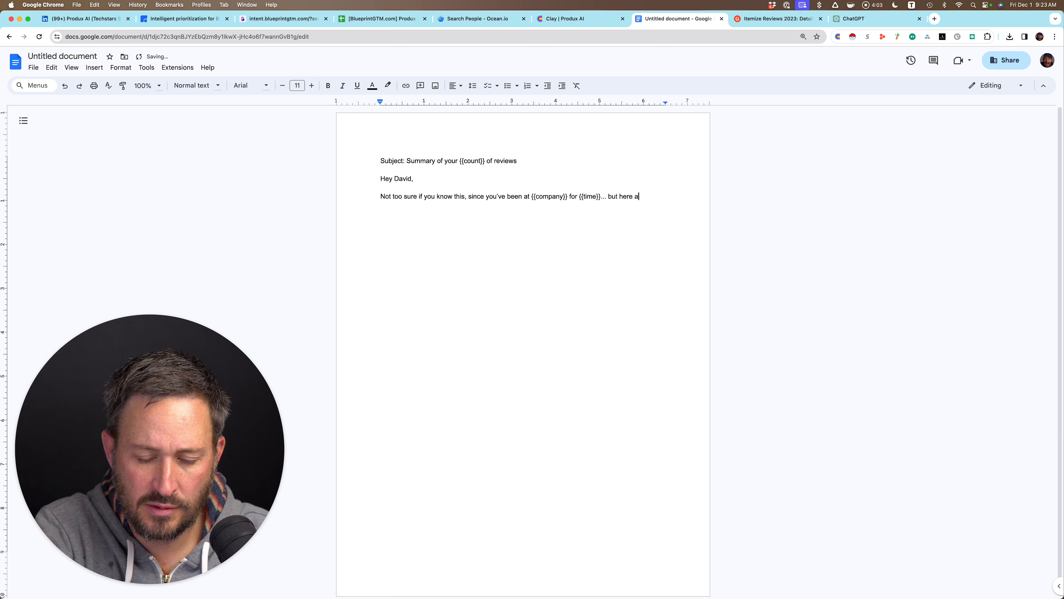
pyautogui.write(' a')
pyautogui.press('BackSpace')
pyautogui.write('is')
pyautogui.write('ary of')
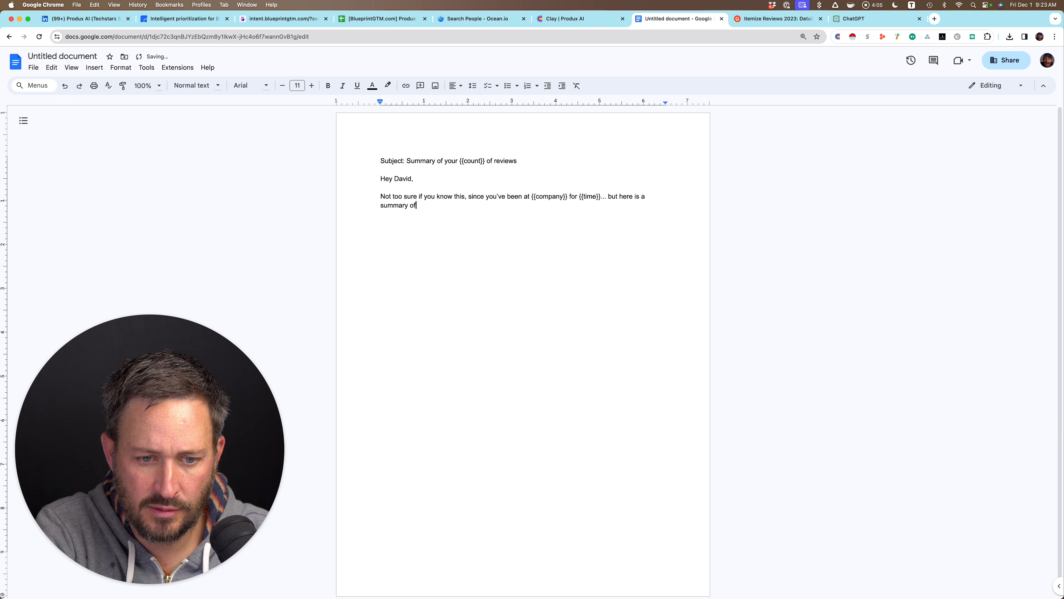
pyautogui.write(' all of your rev')
pyautogui.press('BackSpace')
pyautogui.press('BackSpace')
pyautogui.press('BackSpace')
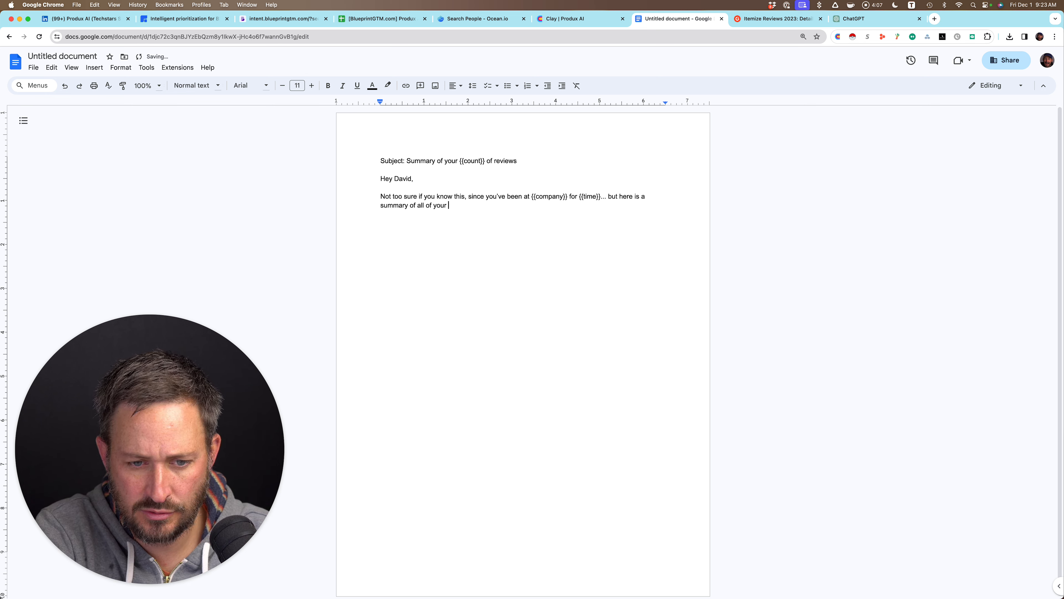
pyautogui.write('G2 revie')
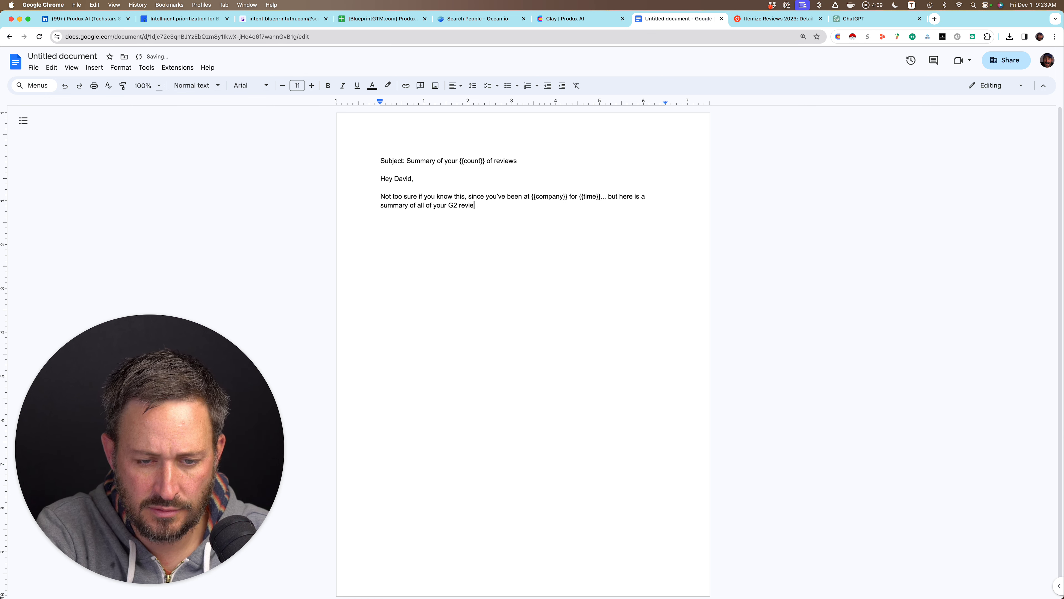
pyautogui.write('ws:')
# - Insert the placeholder "{{summary}}" on its own line below the opening paragraph
pyautogui.press('Return')
pyautogui.press('Return')
pyautogui.write('Pros')
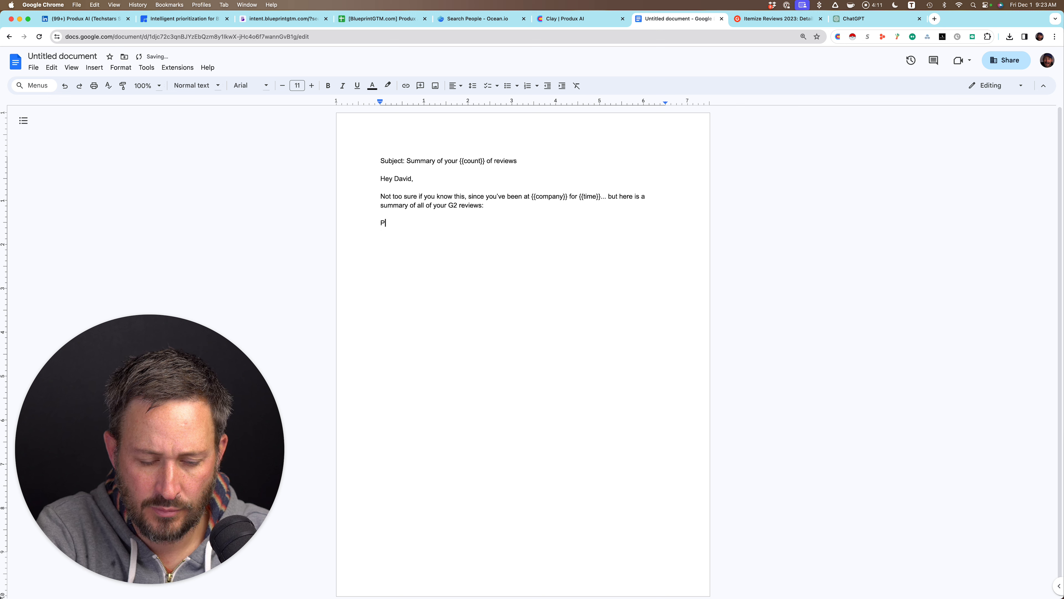
pyautogui.press('BackSpace')
pyautogui.press('BackSpace')
pyautogui.write('{{')
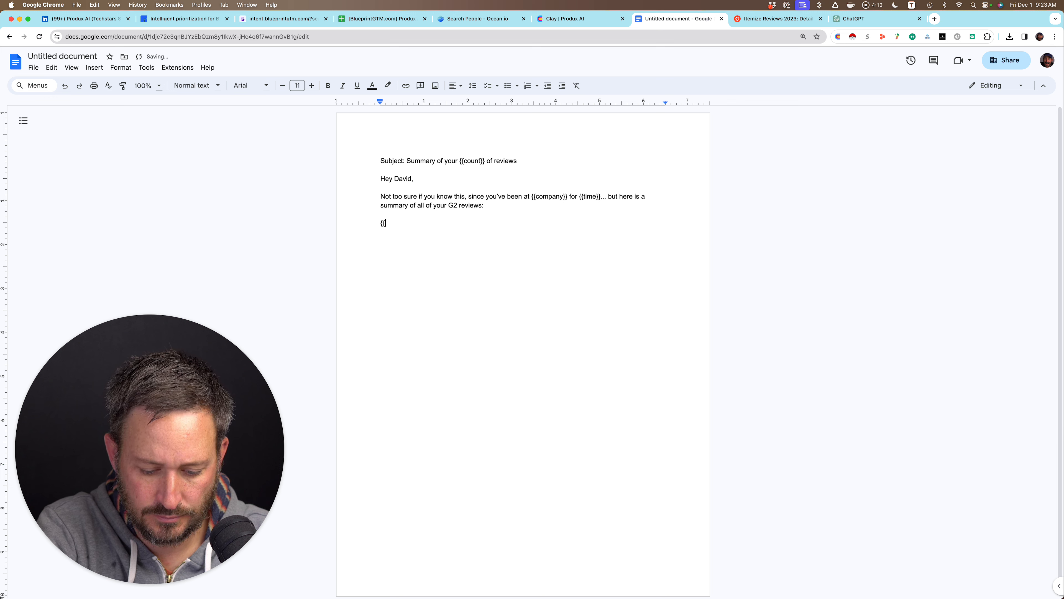
pyautogui.write('summary}}')
pyautogui.press('Return')
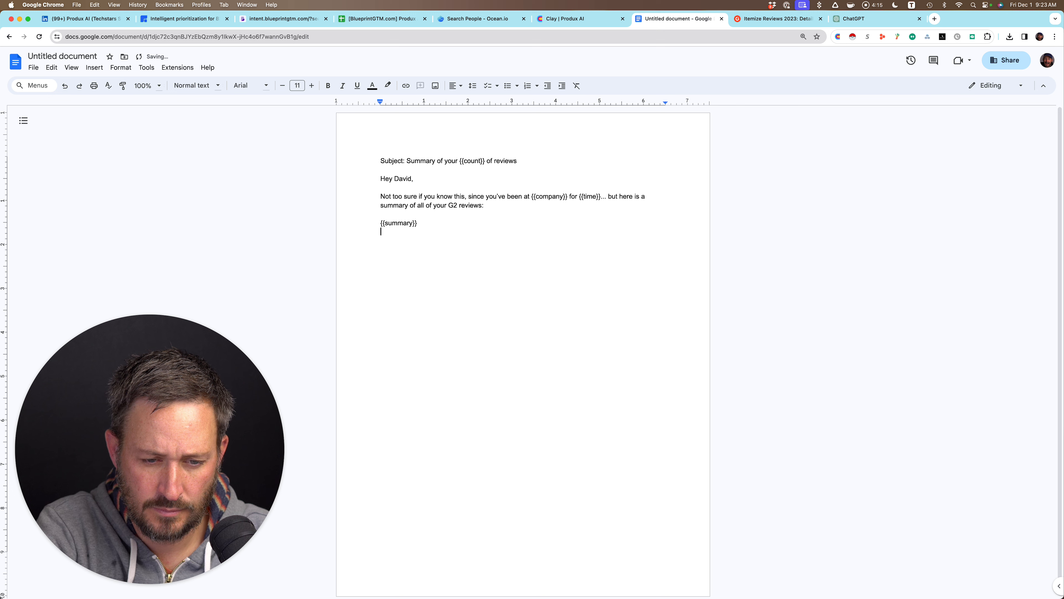
# - Add the line "I'm still working on it, but I'll do Capterra next..." in a new paragraph below the summary placeholder
pyautogui.write("I'")
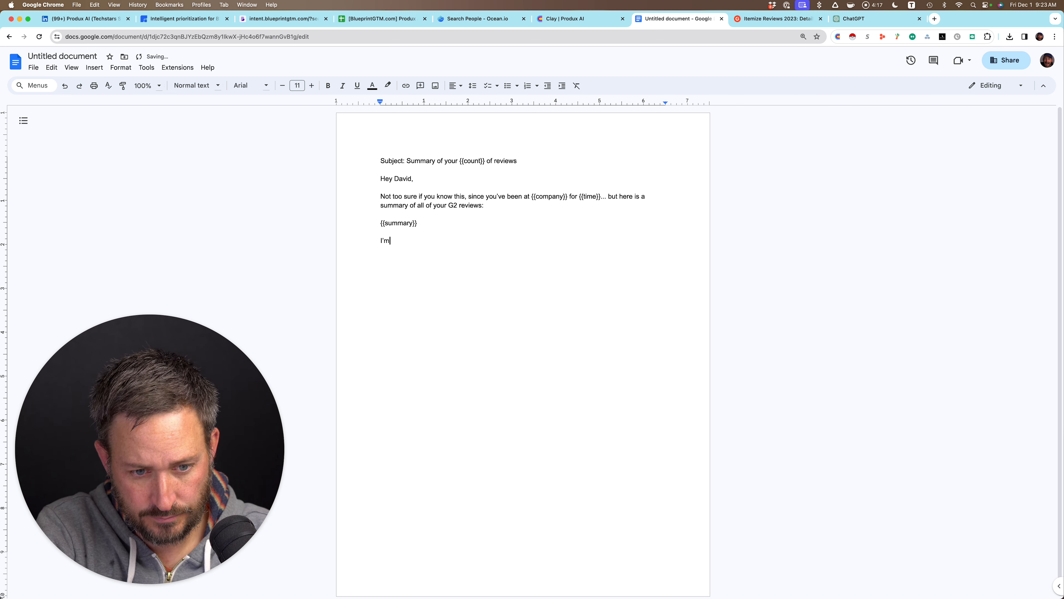
pyautogui.write('m still working')
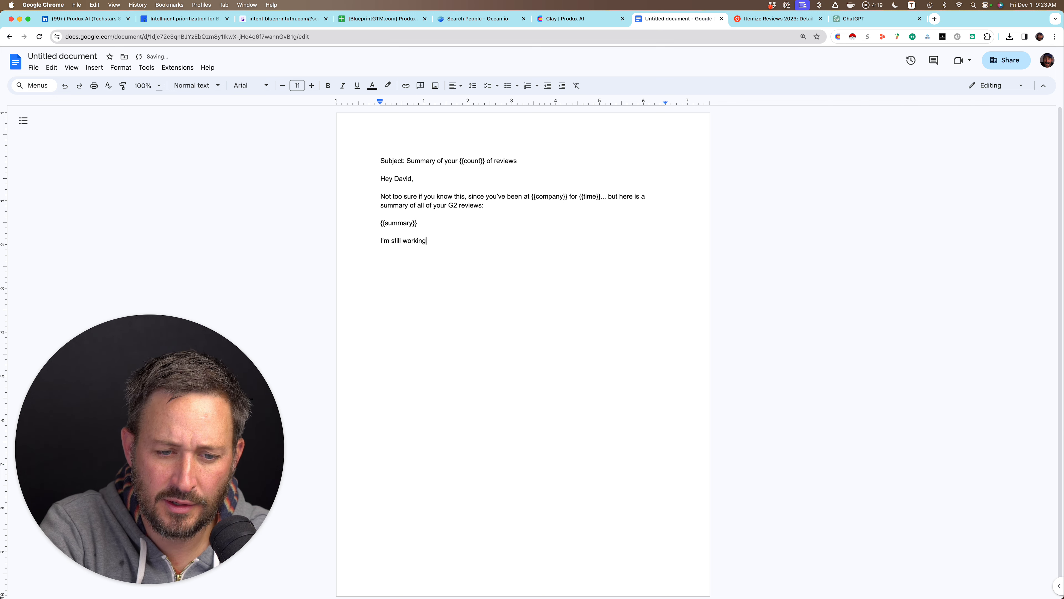
pyautogui.write(' o')
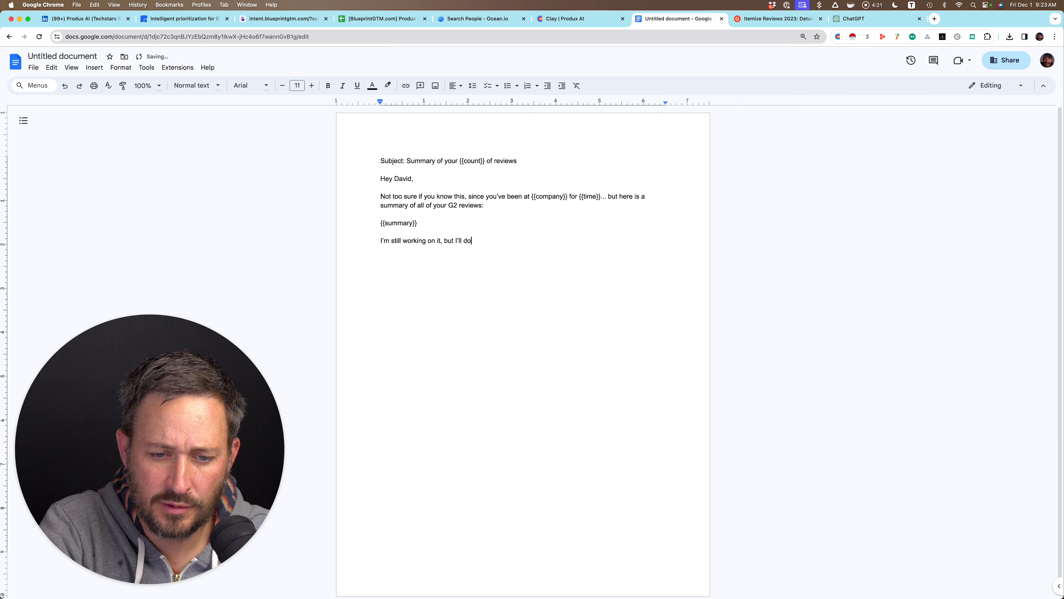
pyautogui.write("n it, but I'll do Capterra nex")
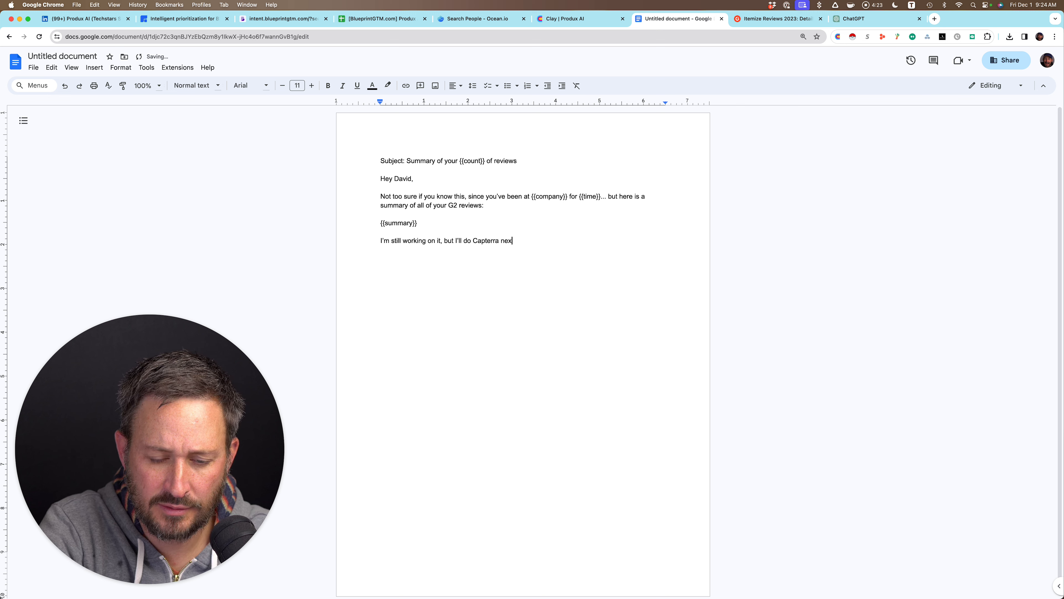
pyautogui.write('t...')
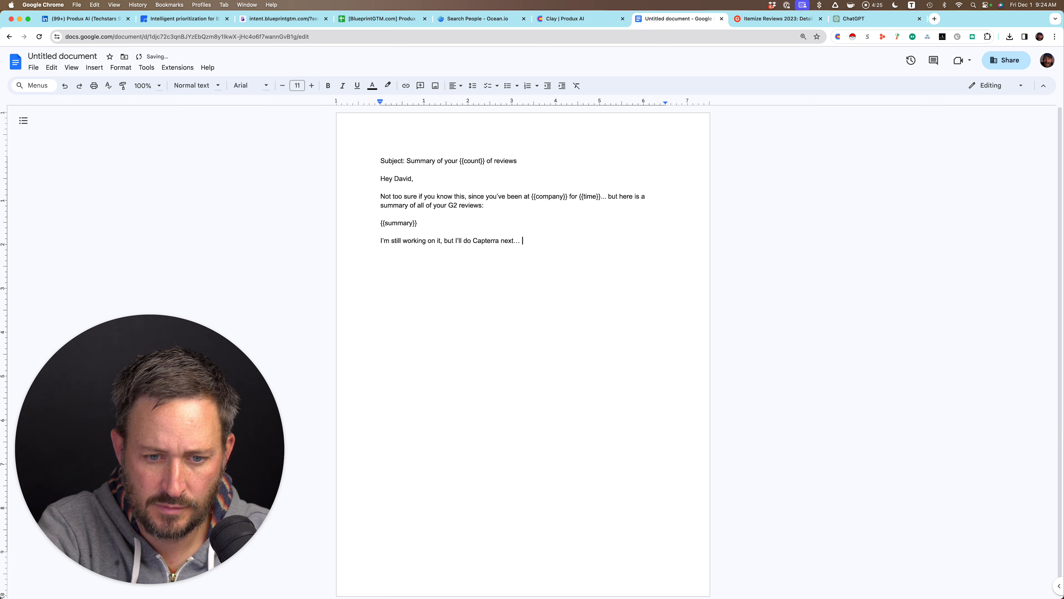
pyautogui.write(' hop')
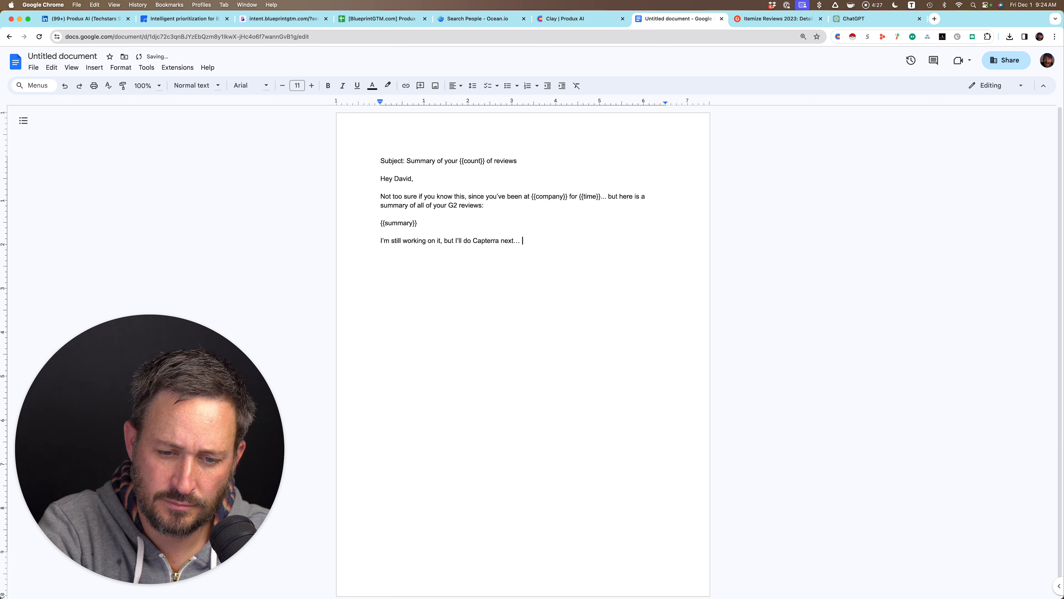
pyautogui.write('peful')
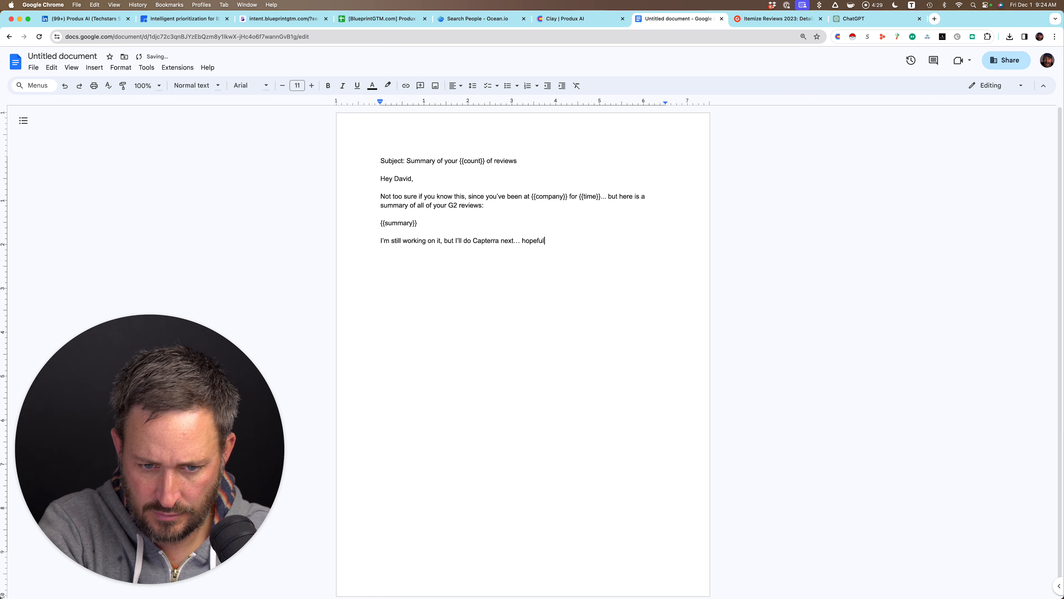
pyautogui.write('ly this')
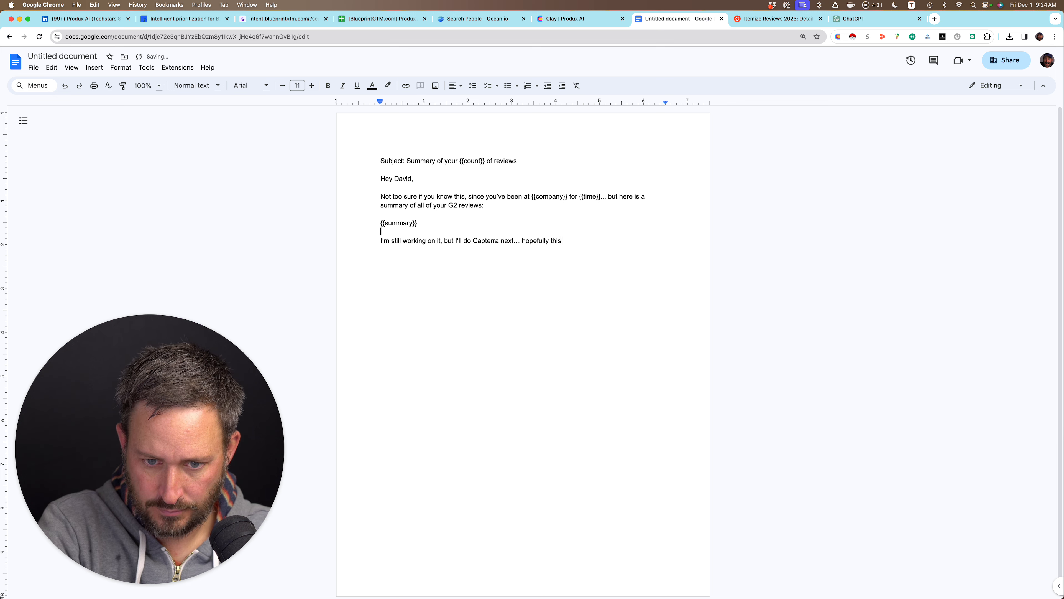
pyautogui.press('BackSpace')
pyautogui.press('BackSpace')
pyautogui.press('BackSpace')
pyautogui.press('BackSpace')
pyautogui.press('BackSpace')
pyautogui.press('BackSpace')
pyautogui.press('BackSpace')
pyautogui.press('BackSpace')
pyautogui.press('BackSpace')
pyautogui.press('BackSpace')
pyautogui.press('BackSpace')
pyautogui.press('BackSpace')
pyautogui.press('BackSpace')
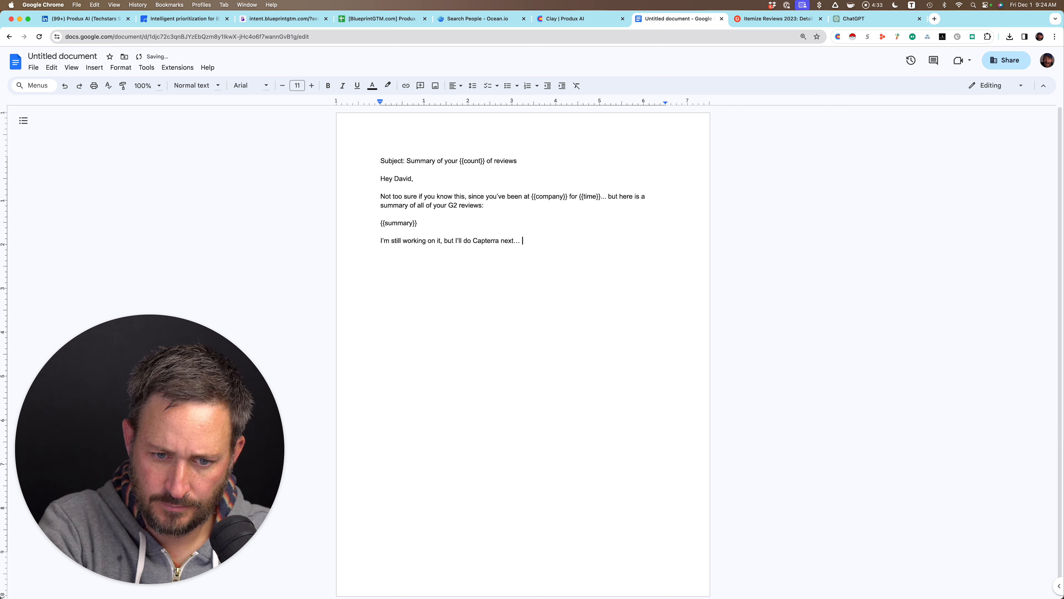
pyautogui.write('not sure if this i')
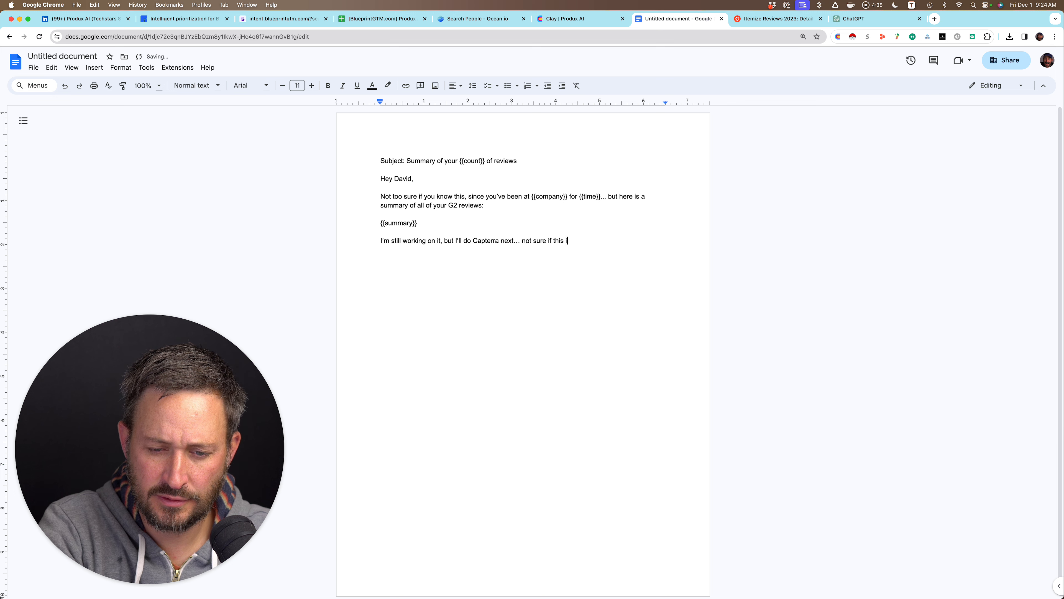
pyautogui.write('s useful to you, given')
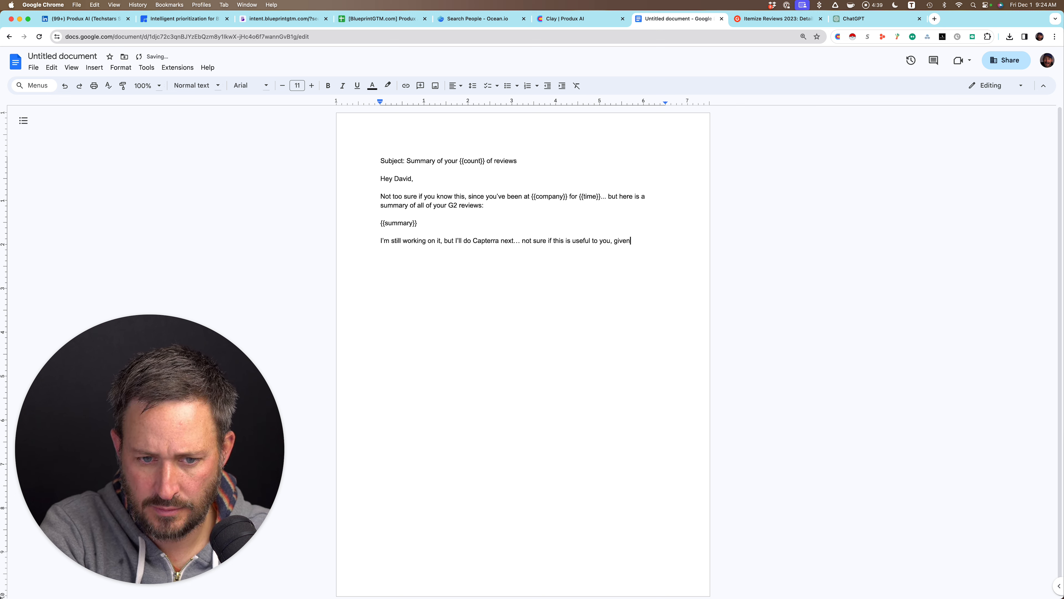
pyautogui.press('BackSpace')
pyautogui.press('BackSpace')
pyautogui.press('BackSpace')
pyautogui.press('BackSpace')
pyautogui.press('BackSpace')
pyautogui.press('BackSpace')
pyautogui.press('BackSpace')
pyautogui.press('BackSpace')
pyautogui.press('BackSpace')
pyautogui.press('BackSpace')
pyautogui.press('BackSpace')
pyautogui.press('BackSpace')
pyautogui.press('BackSpace')
pyautogui.press('BackSpace')
pyautogui.press('BackSpace')
pyautogui.press('BackSpace')
pyautogui.press('BackSpace')
pyautogui.press('BackSpace')
pyautogui.press('BackSpace')
pyautogui.press('BackSpace')
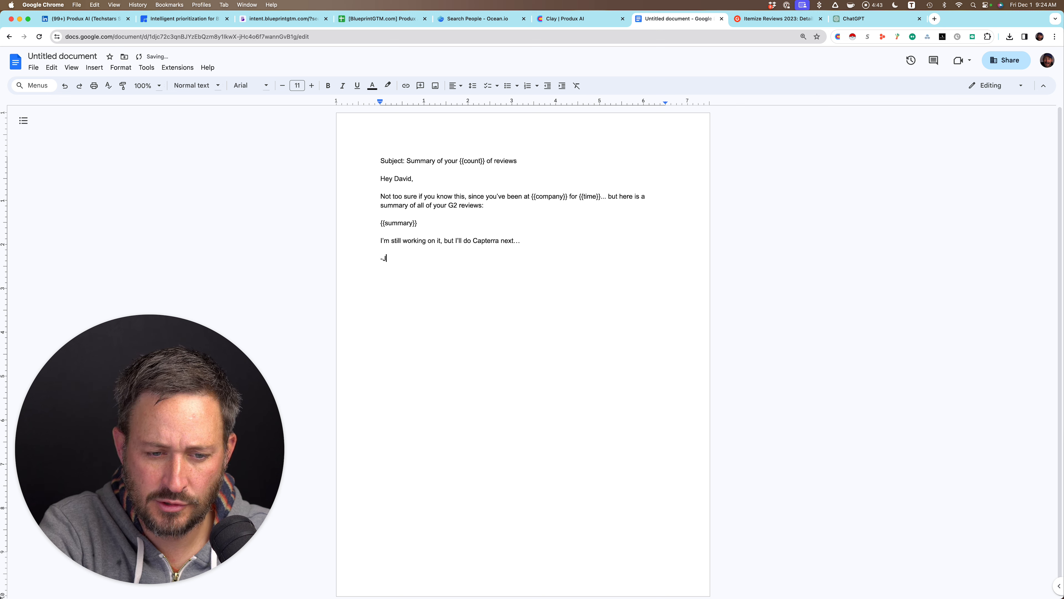
# - Sign off the email on its own line with a dash and the sender's first name
pyautogui.write('ordaj')
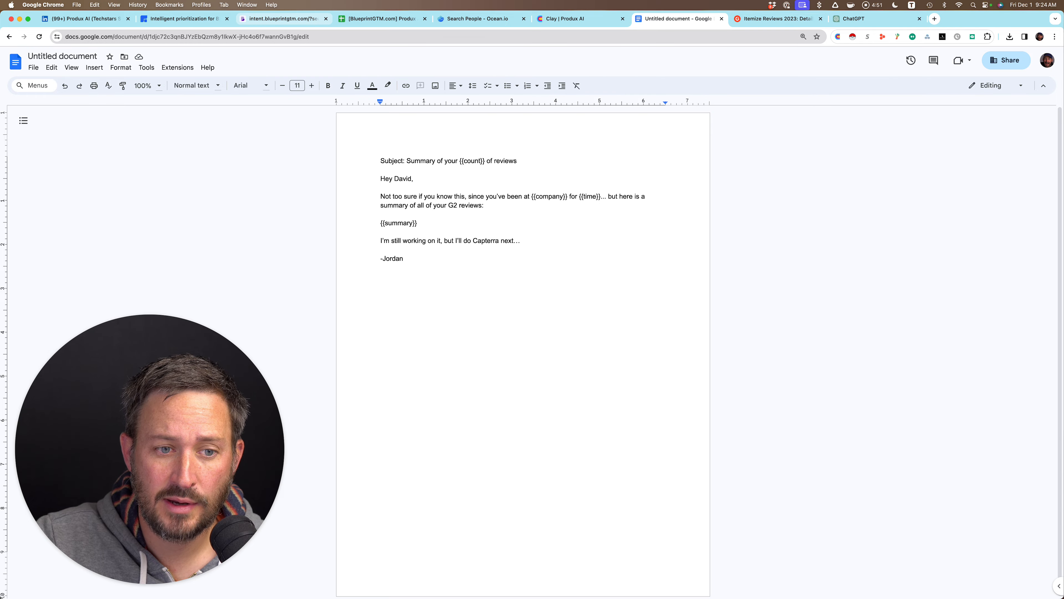
# - Switch to the Produx AI spreadsheet and highlight the JobsFound values of the first six companies
pyautogui.click(284, 18)
pyautogui.click(382, 18)
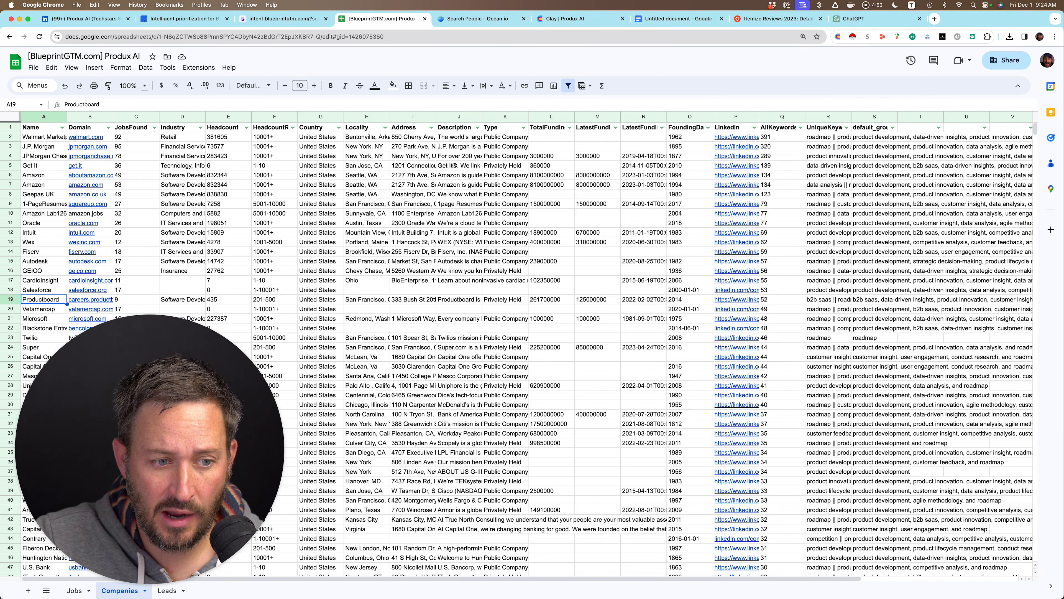
pyautogui.hotkey('shift', 'Down')
pyautogui.hotkey('shift', 'Down')
pyautogui.hotkey('shift', 'Down')
pyautogui.hotkey('shift', 'Down')
pyautogui.hotkey('shift', 'Down')
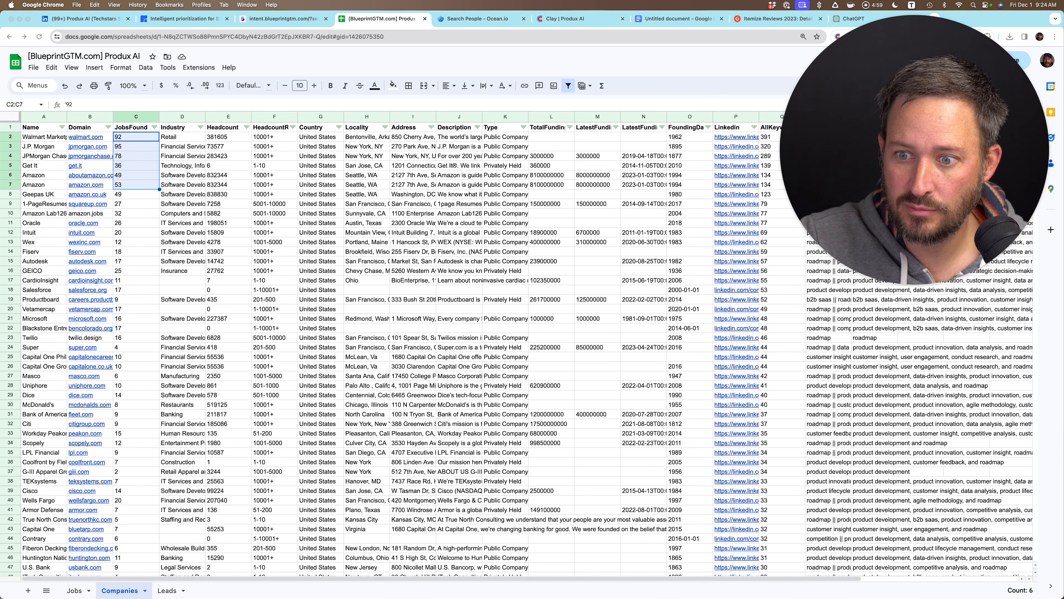
# - Open the Leads sheet, look through the contacts, and go to the last entry in the name column
pyautogui.click(167, 591)
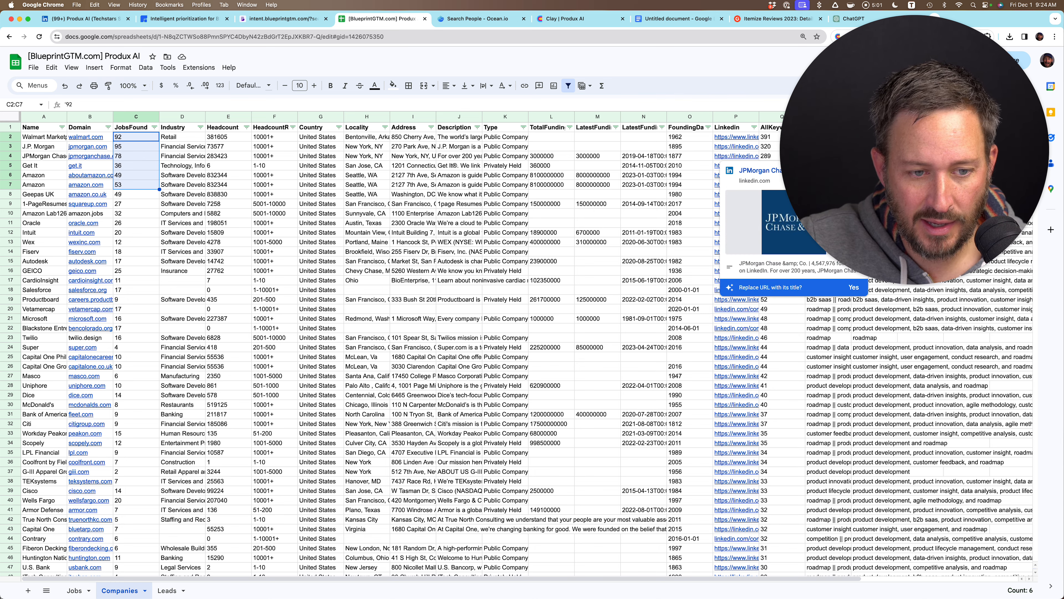
pyautogui.click(168, 590)
pyautogui.scroll(-12, 526, 348)
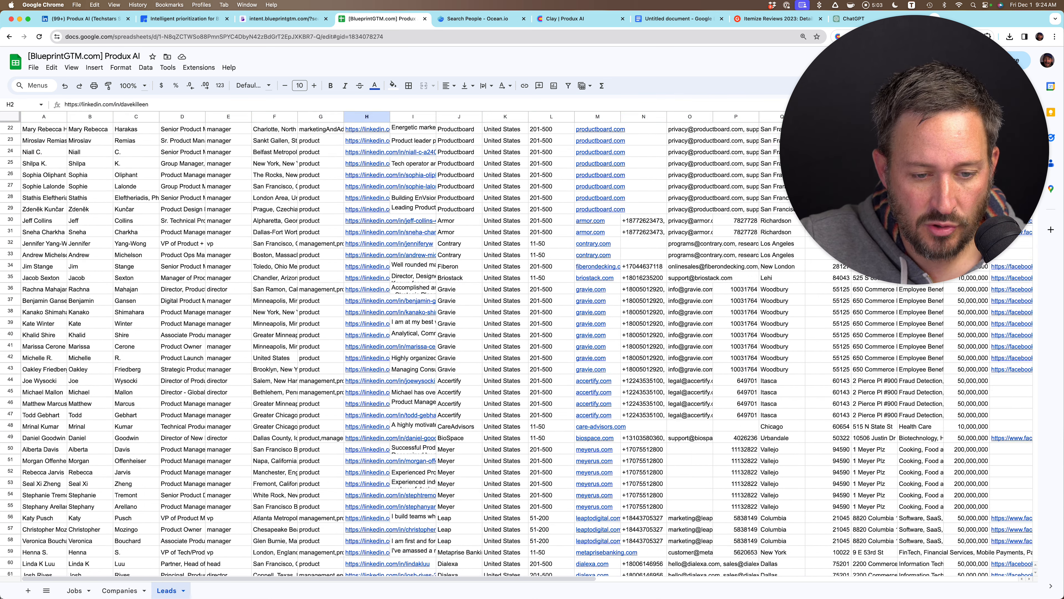
pyautogui.press('Left')
pyautogui.press('Left')
pyautogui.press('Left')
pyautogui.press('Left')
pyautogui.press('Left')
pyautogui.press('Left')
pyautogui.press('Left')
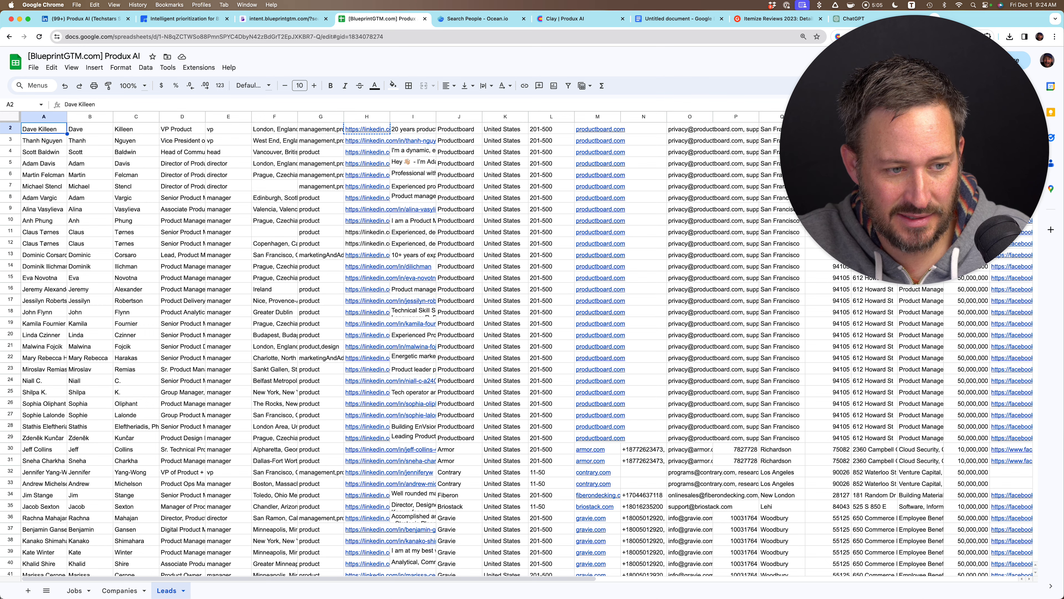
pyautogui.press('super+Down')
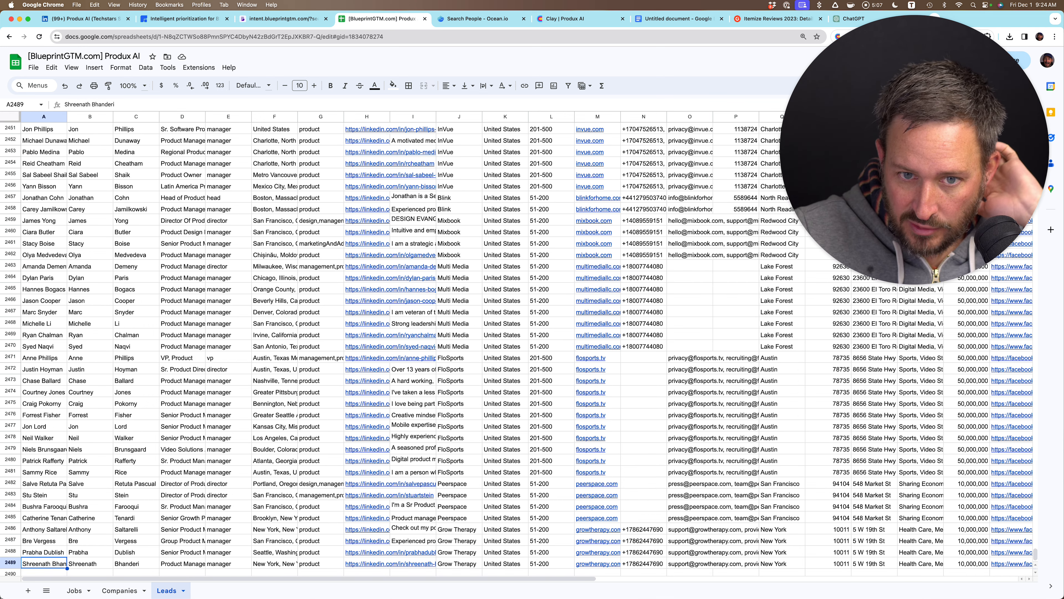
# - Look at Itemize's G2 reviews, then return to the Clay table and view the Review Summary cell's details
pyautogui.click(863, 19)
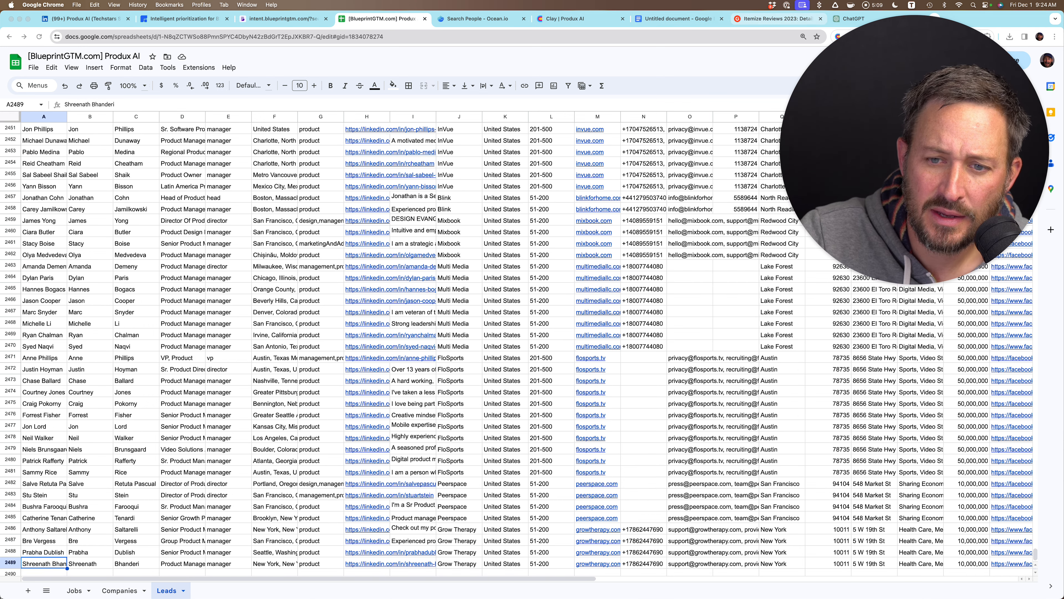
pyautogui.click(778, 19)
pyautogui.click(570, 19)
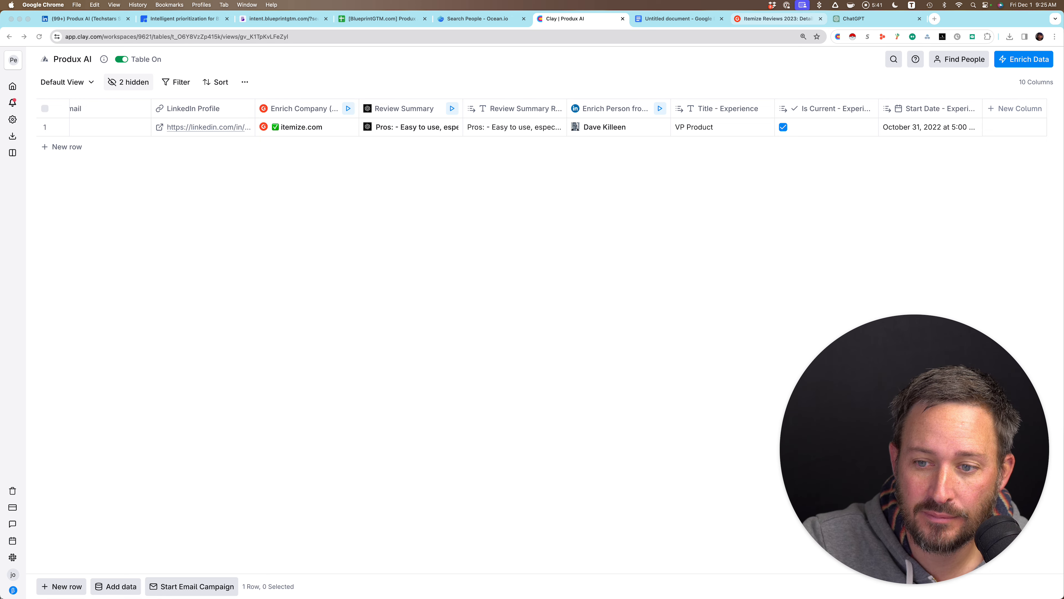
pyautogui.click(778, 18)
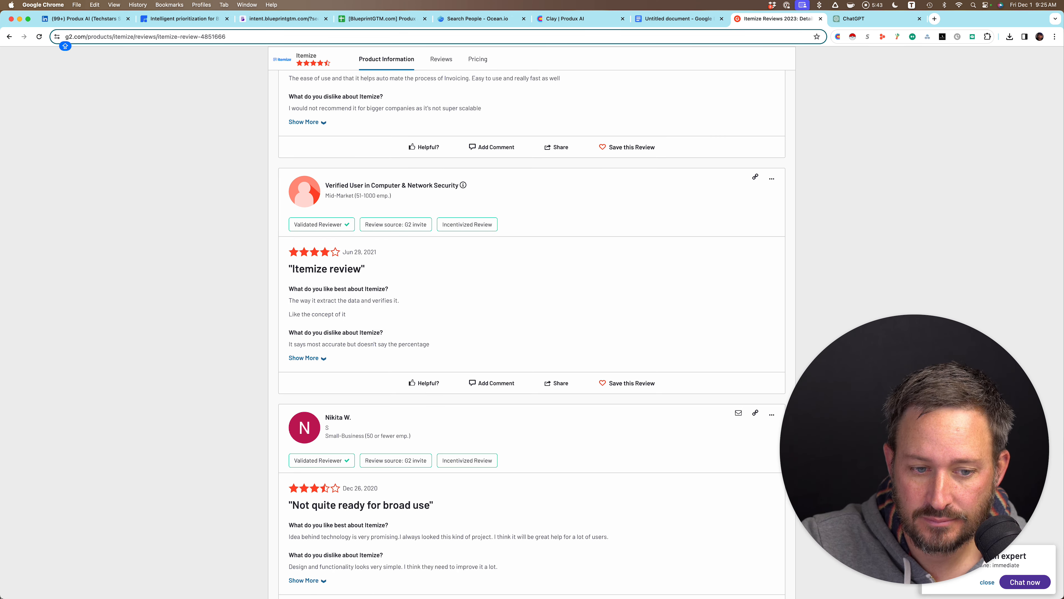
pyautogui.click(579, 19)
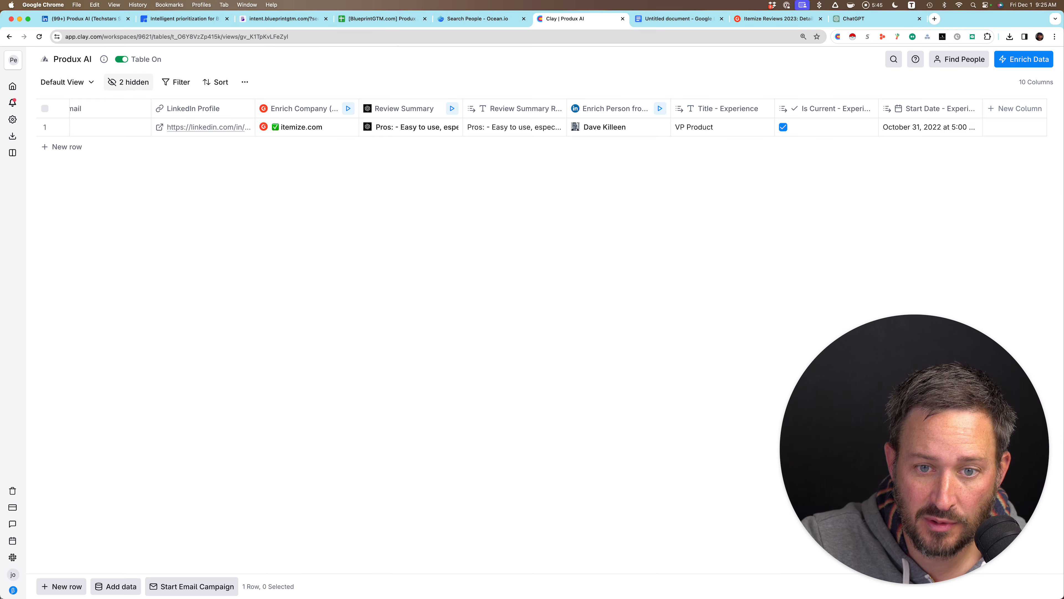
pyautogui.click(454, 126)
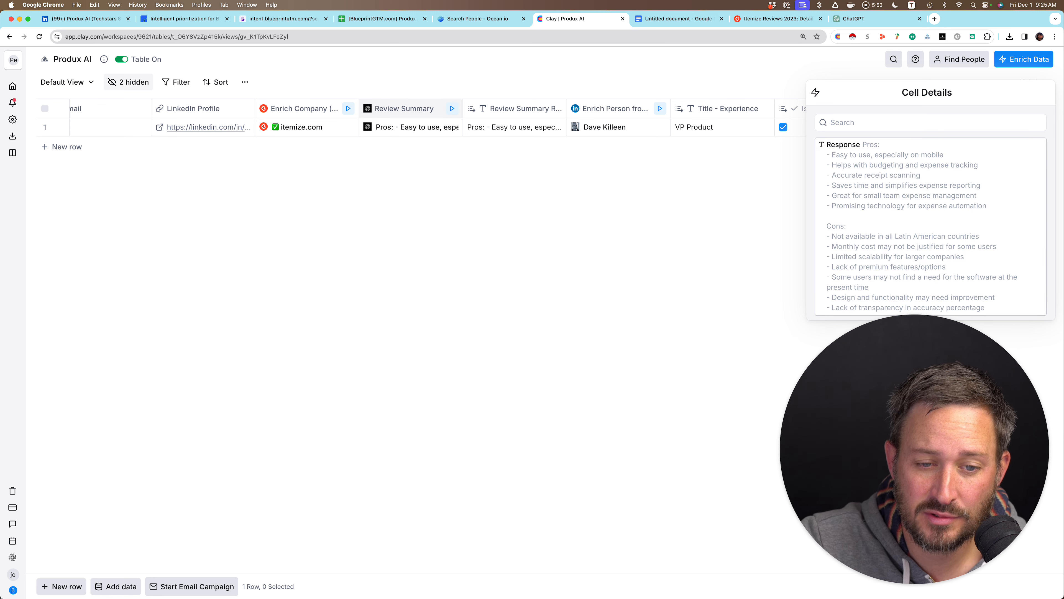
# - Switch to ChatGPT and select its answer on review insights from the introduction through Emotional Triggers
pyautogui.press('super+9')
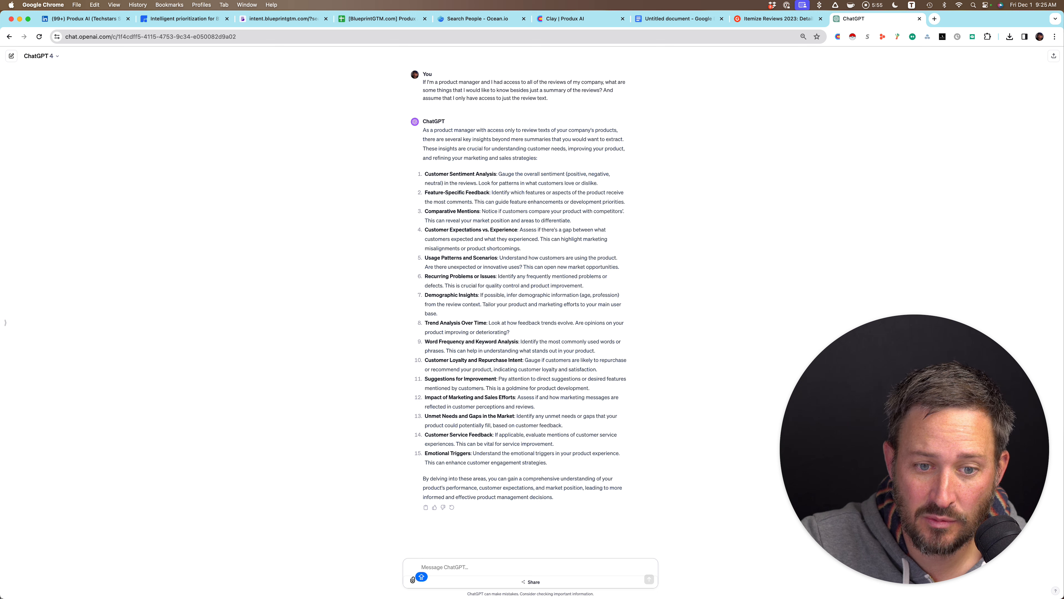
pyautogui.moveTo(423, 130); pyautogui.dragTo(547, 462)
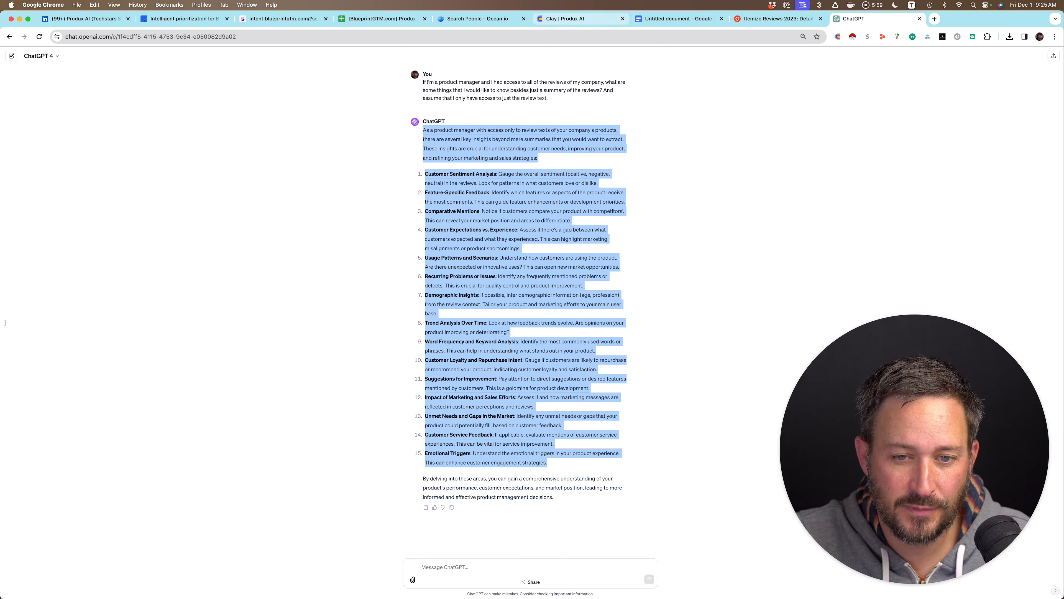
# - Replace the Clay Review Summary prompt's instruction with a request to tell a VP of product everything they might want to know about the reviews
pyautogui.click(581, 19)
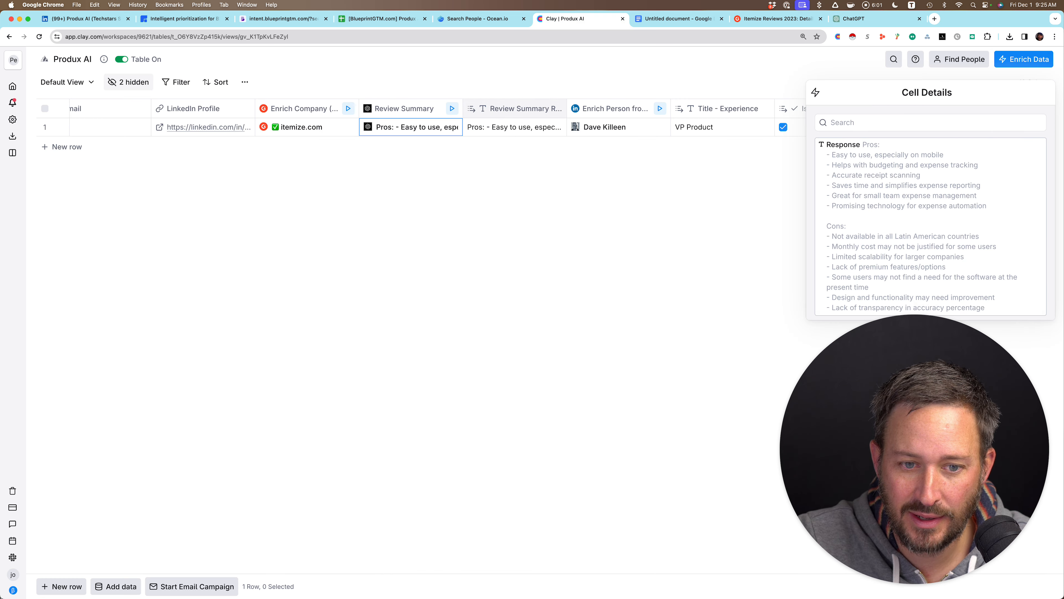
pyautogui.click(411, 108)
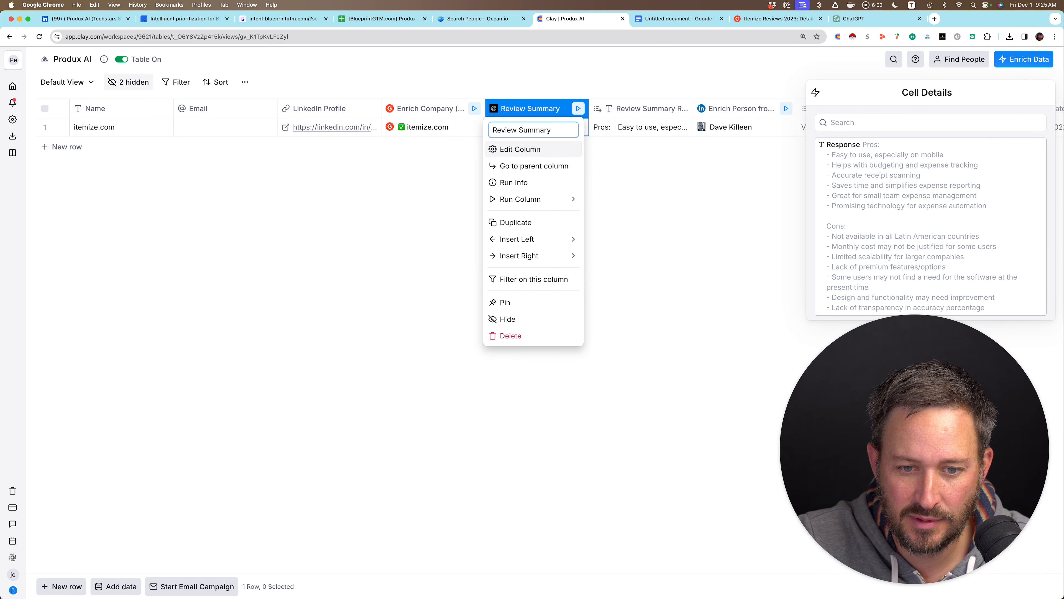
pyautogui.click(511, 148)
pyautogui.tripleClick(899, 204)
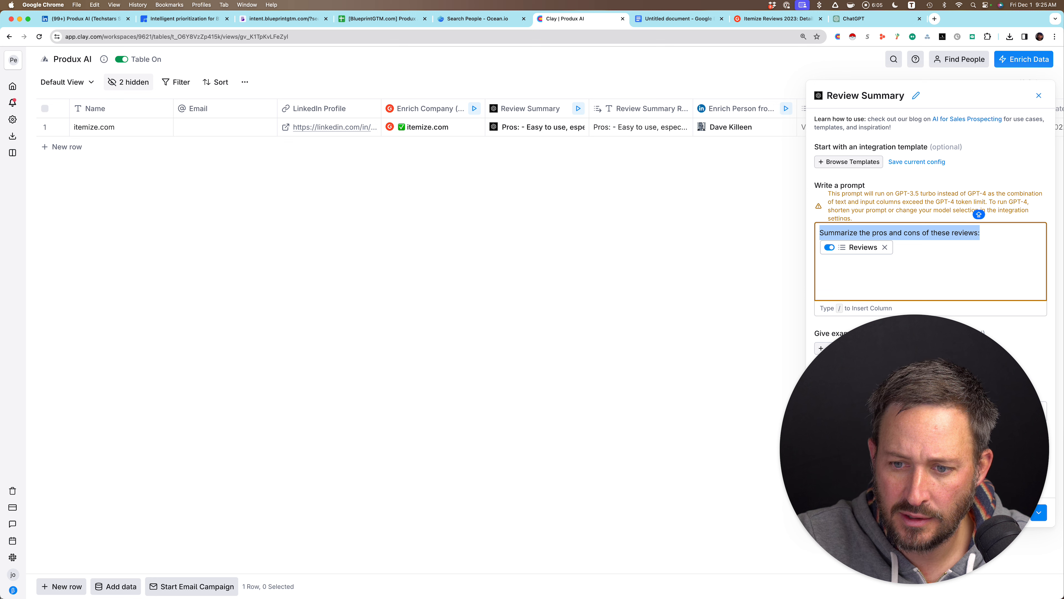
pyautogui.hotkey('alt', 'space')
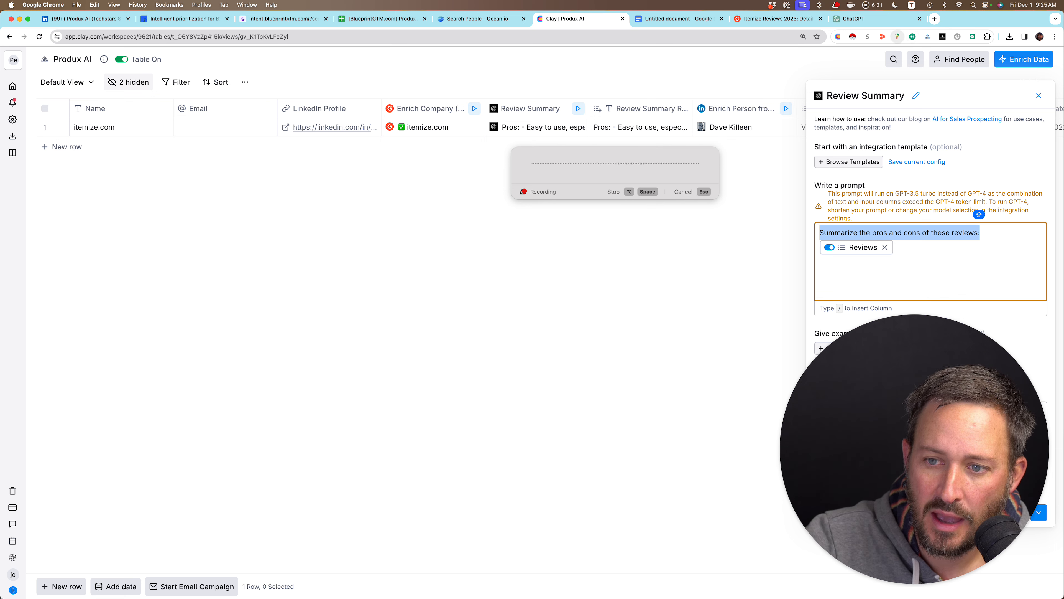
pyautogui.hotkey('alt', 'space')
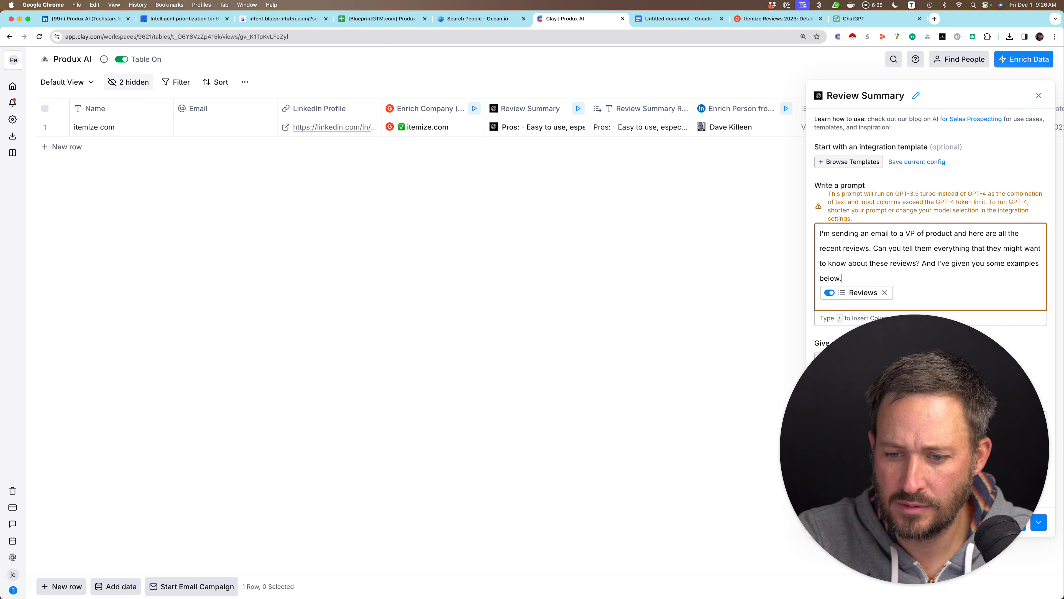
pyautogui.write("I'm sending an email to a VP of product and here are all the recent reviews. Can you tell them everything that they might want to know about these reviews? And I've given you some examples below.")
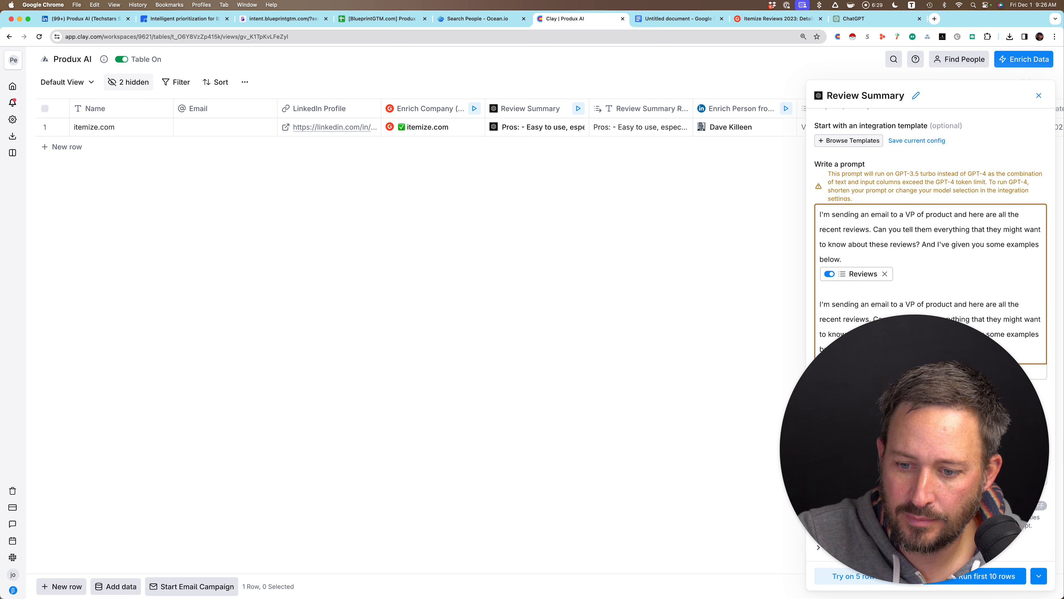
pyautogui.press('super+z')
# - Copy ChatGPT's selected insight list into the Clay Review Summary prompt below the instruction, and save and run the column
pyautogui.click(871, 19)
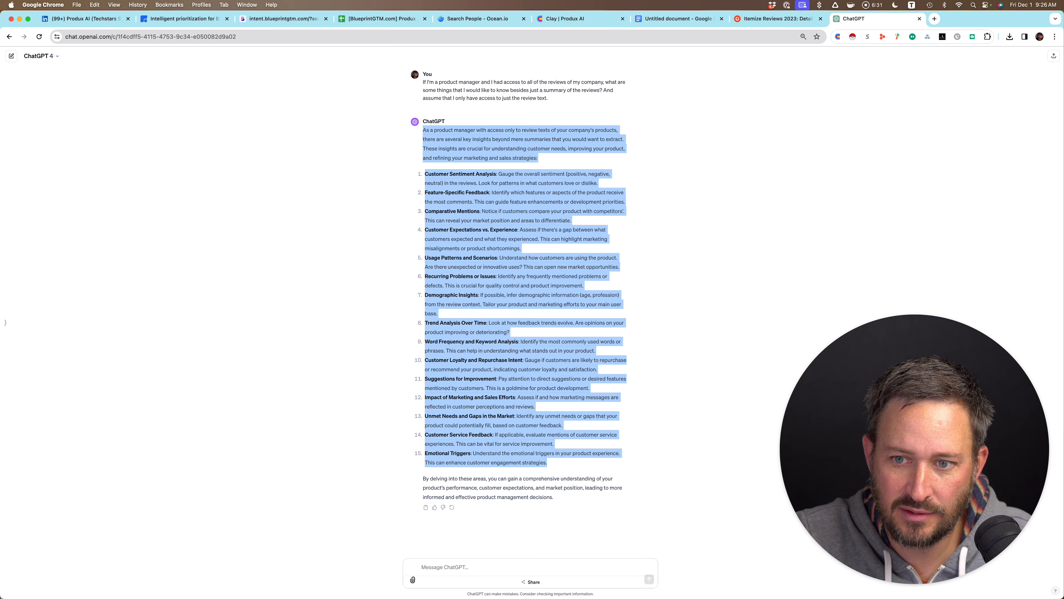
pyautogui.press('super+c')
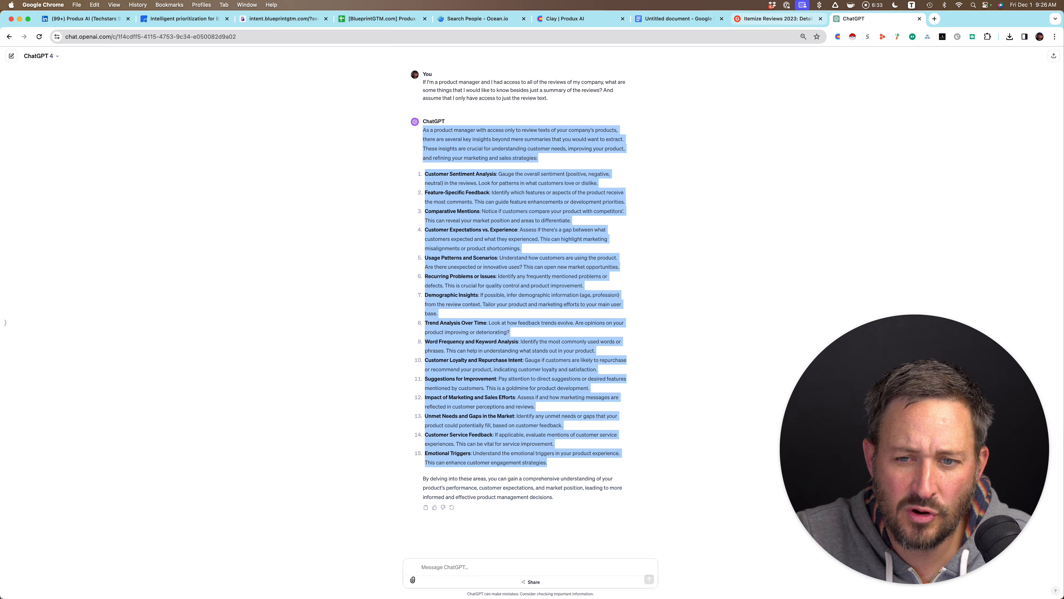
pyautogui.click(580, 19)
pyautogui.press('Return')
pyautogui.press('Return')
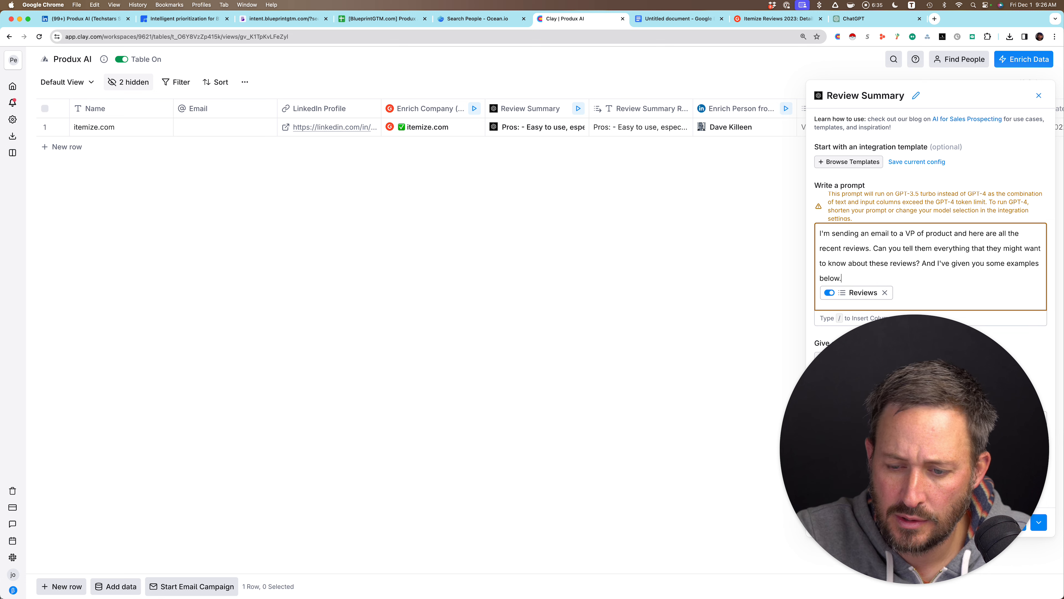
pyautogui.press('super+v')
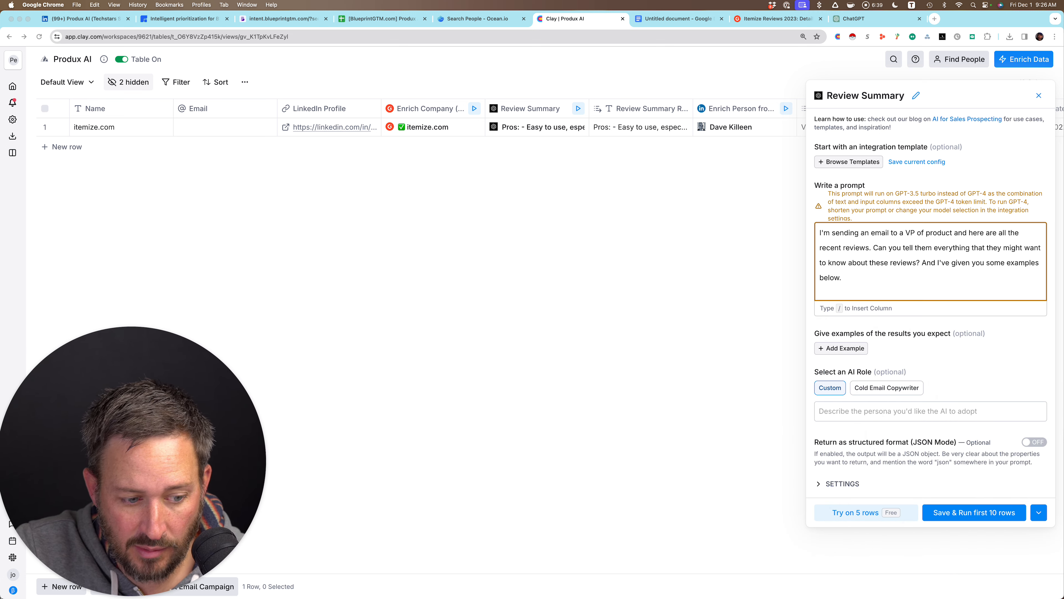
pyautogui.press('super+Return')
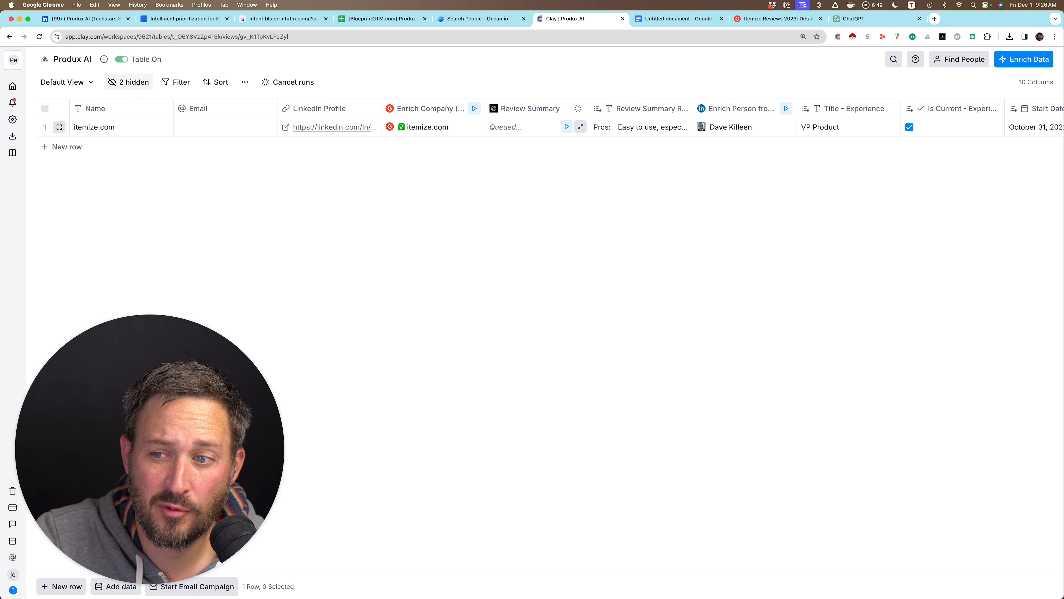
# - Open the itemize.com Review Summary cell's details and read the response from Customer Sentiment Analysis through Emotional Triggers
pyautogui.click(529, 127)
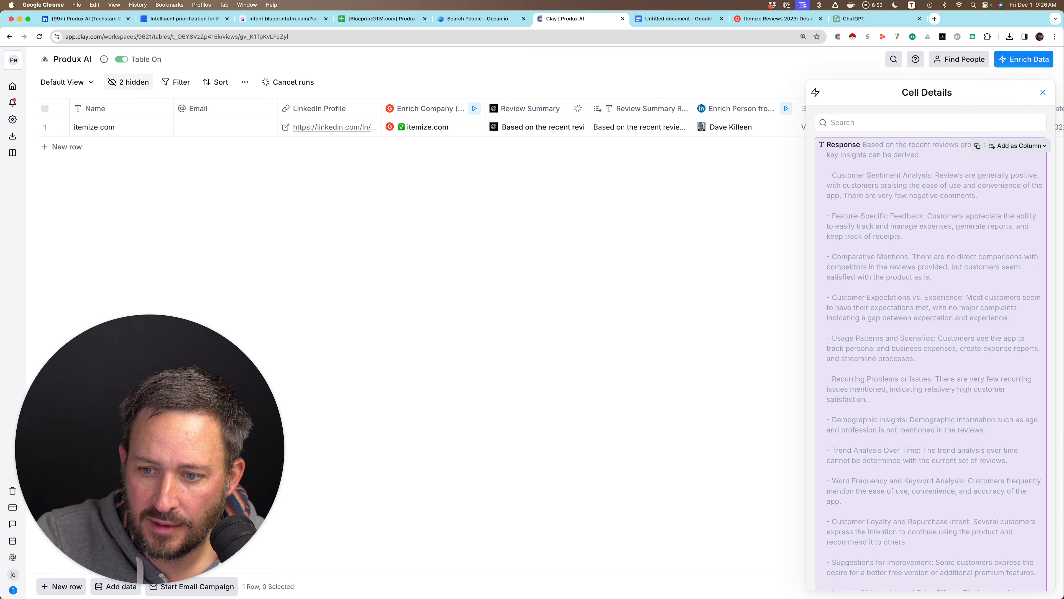
pyautogui.click(834, 123)
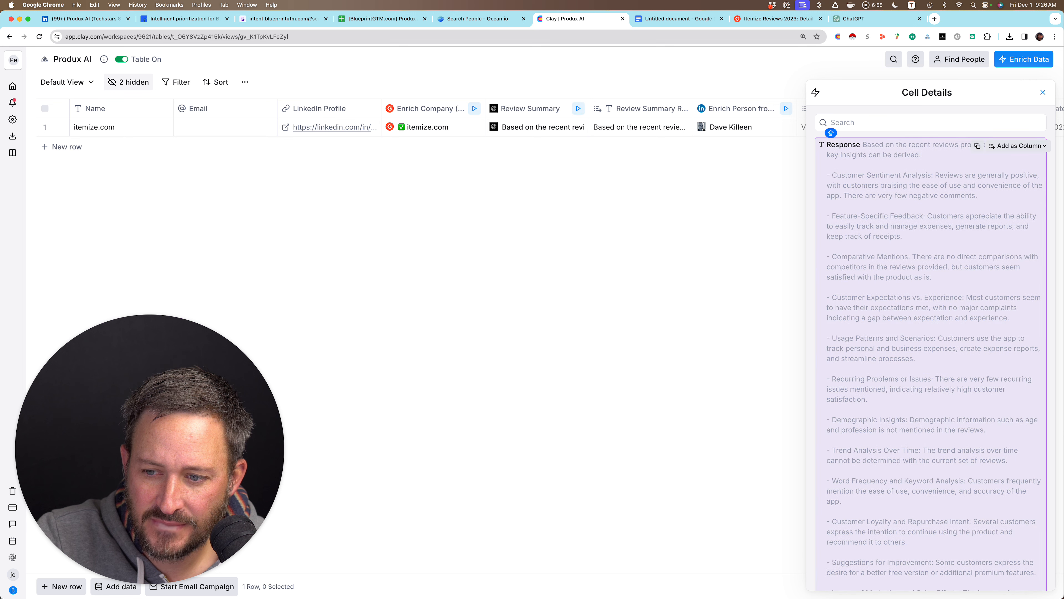
pyautogui.scroll(-1, 934, 348)
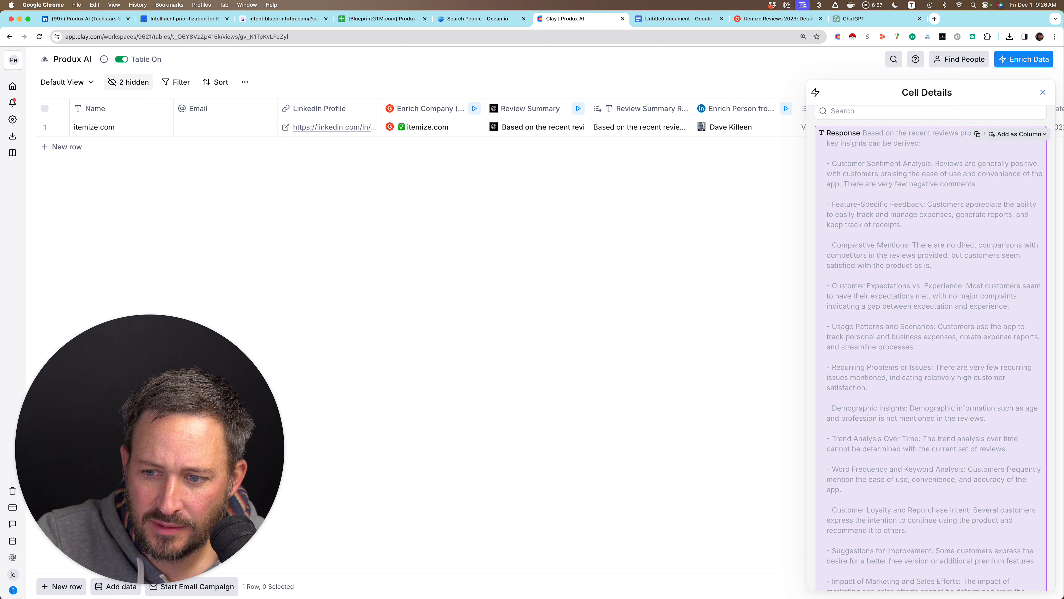
pyautogui.scroll(-1, 935, 348)
pyautogui.scroll(-3, 934, 348)
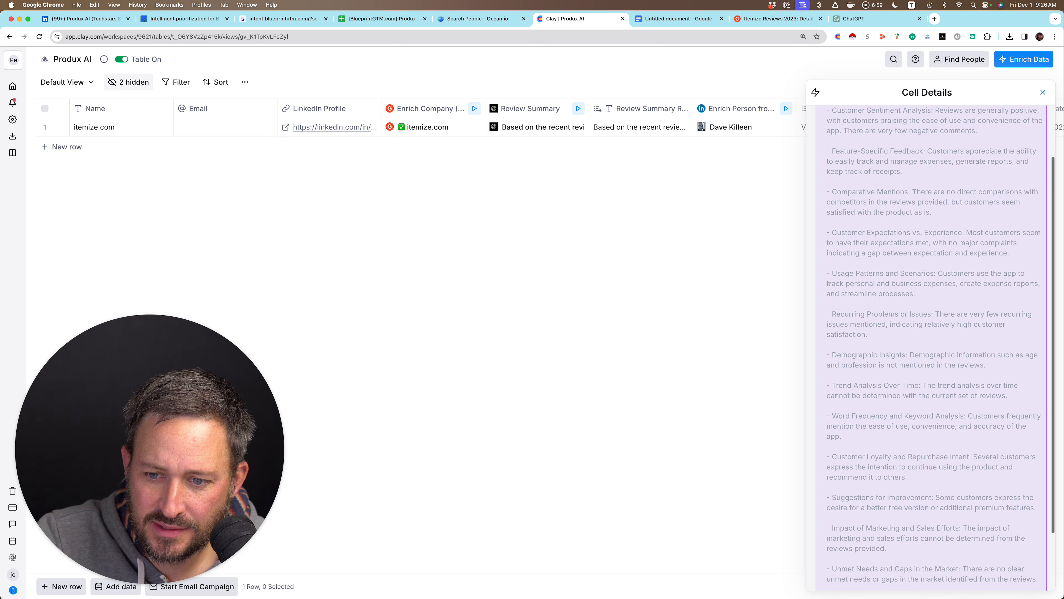
pyautogui.scroll(-4, 831, 121)
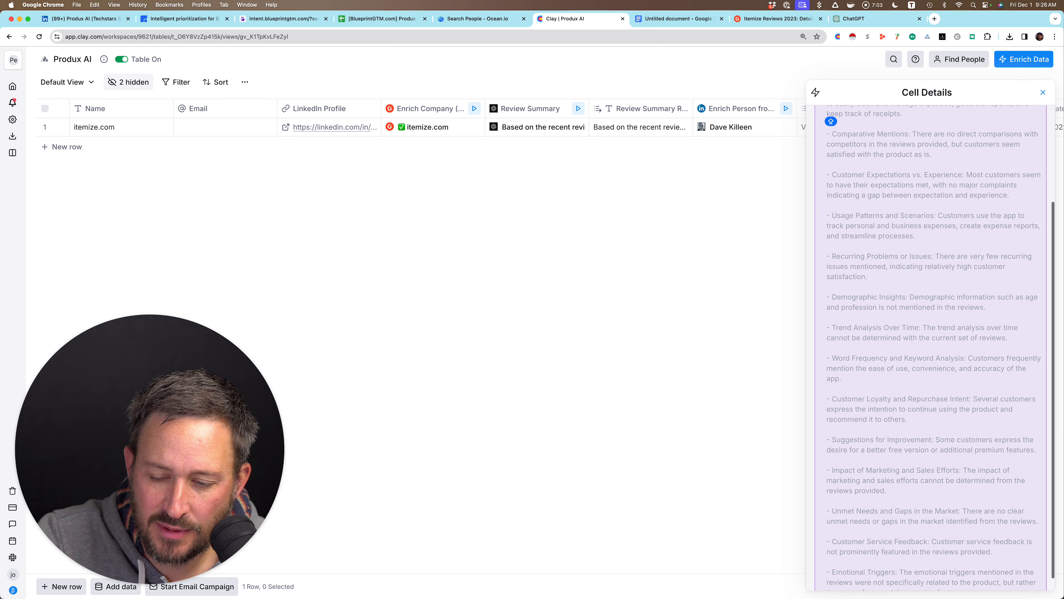
pyautogui.scroll(-1, 831, 121)
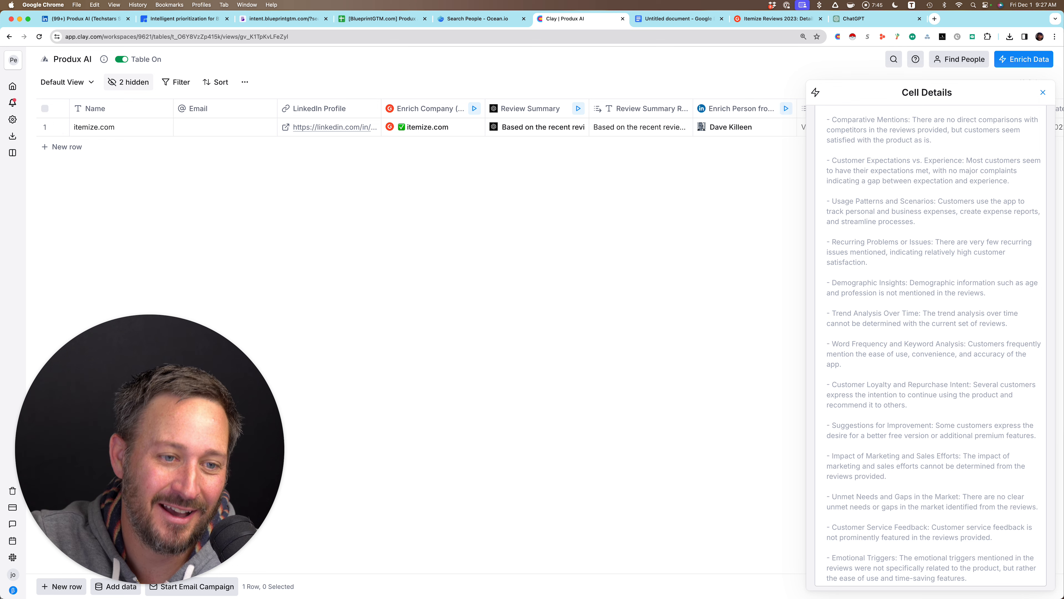
# - Look up the Produx AI CEO's LinkedIn profile from the company page, and return to the Leads sheet of the Produx AI spreadsheet
pyautogui.press('super+1')
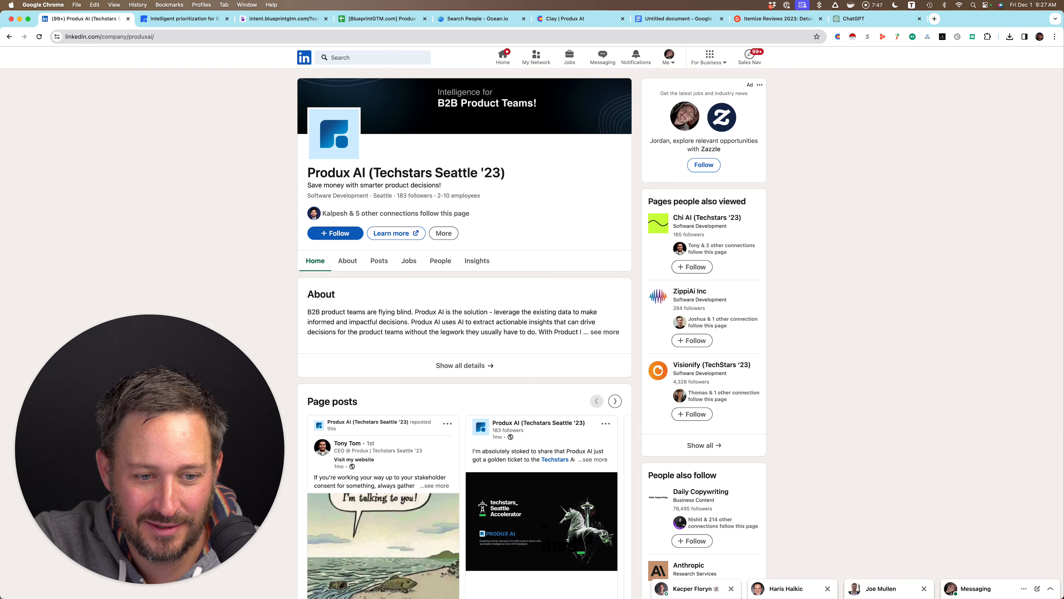
pyautogui.click(398, 213)
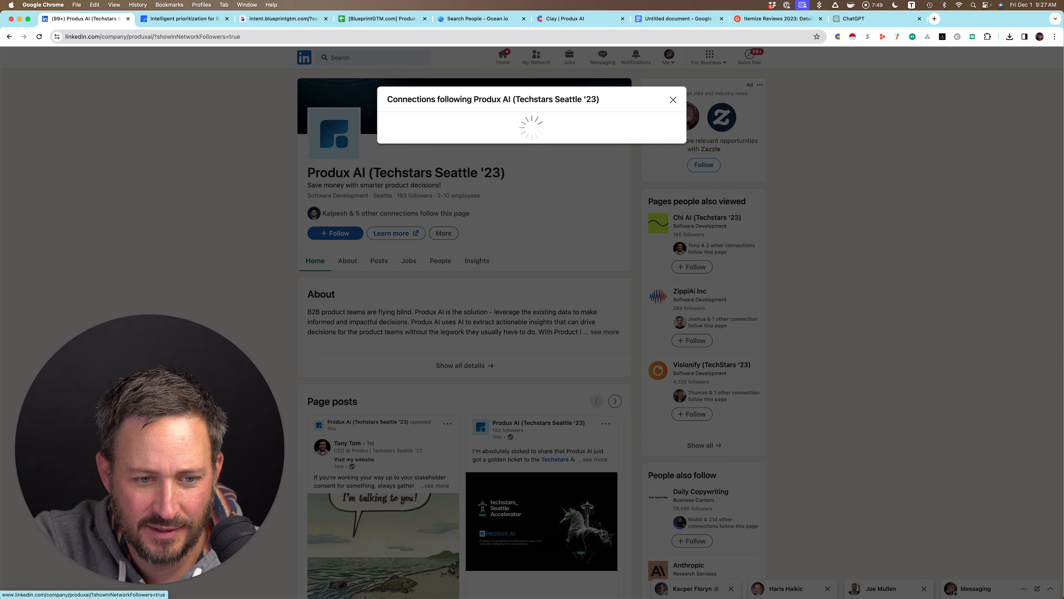
pyautogui.click(427, 166)
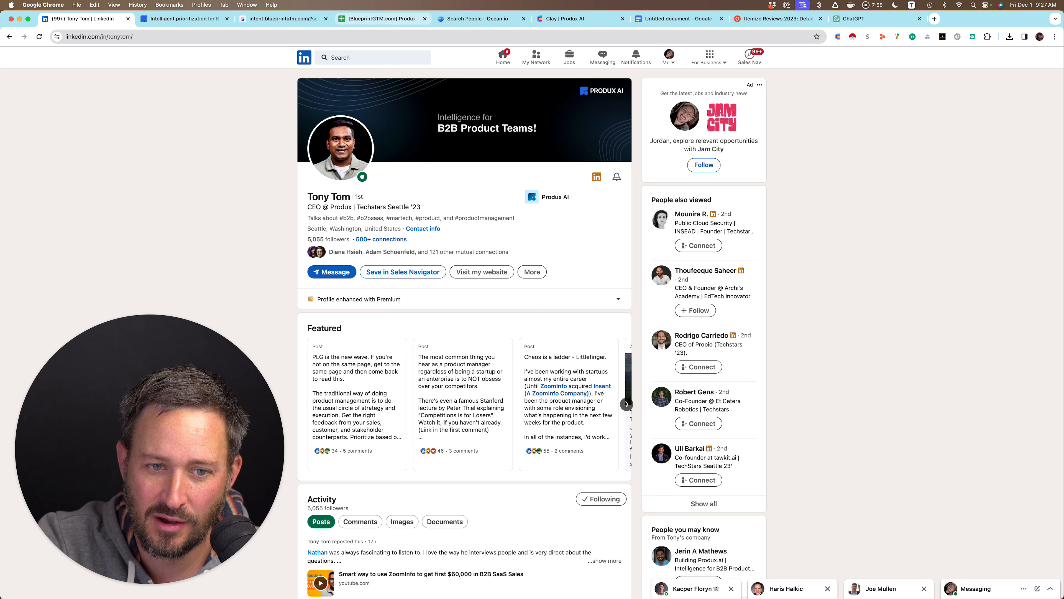
pyautogui.click(381, 19)
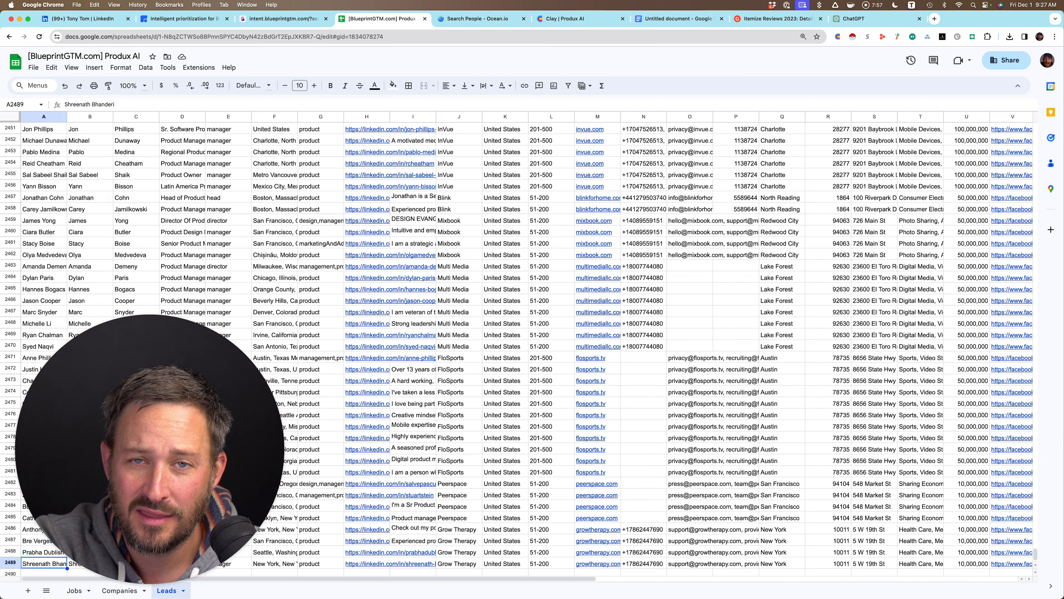